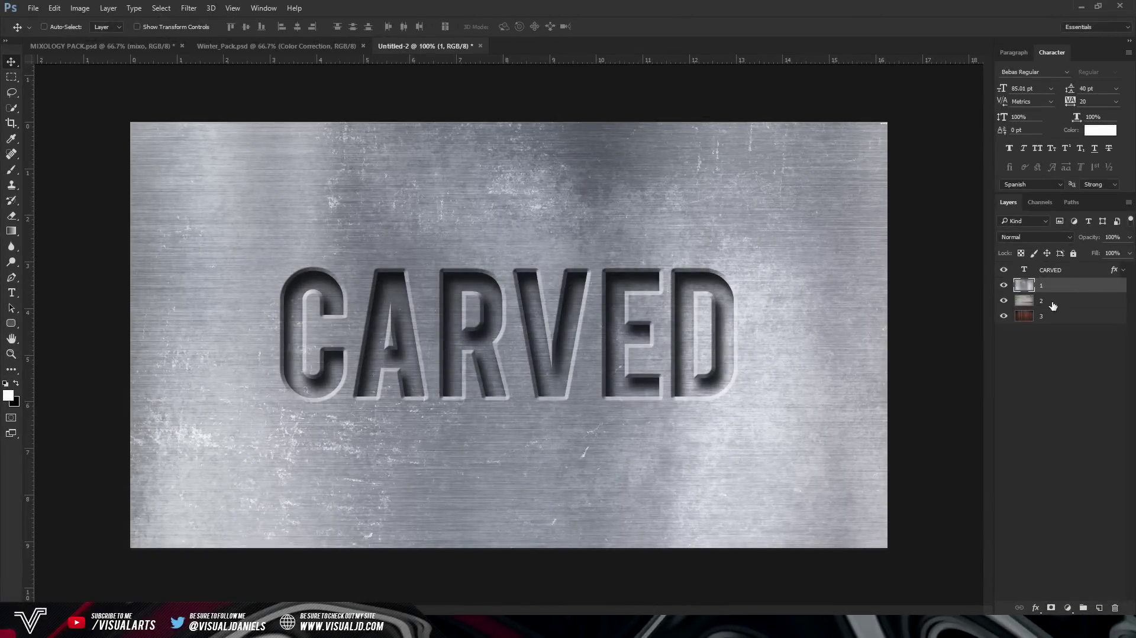
Toggle the metal and wood texture layers to compare backgrounds, then check CARVED's layer style unchanged
left_click(1003, 285)
left_click(1002, 286)
left_click(1003, 286)
left_click(1004, 302)
left_click(1004, 315)
left_click(1004, 314)
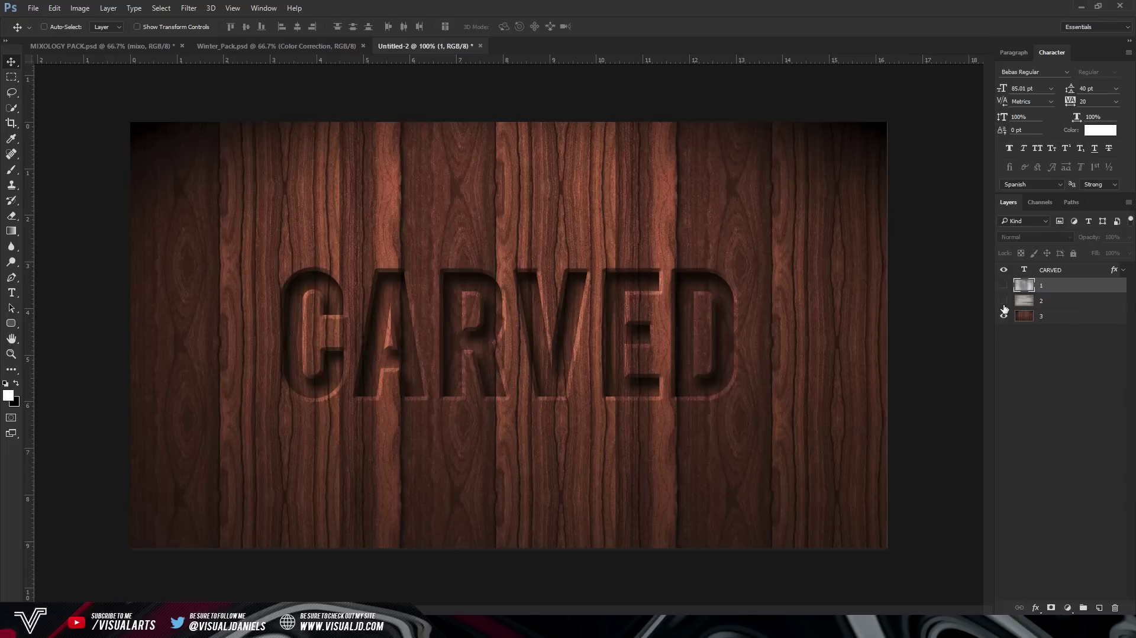
left_click(1004, 302)
left_click(1003, 286)
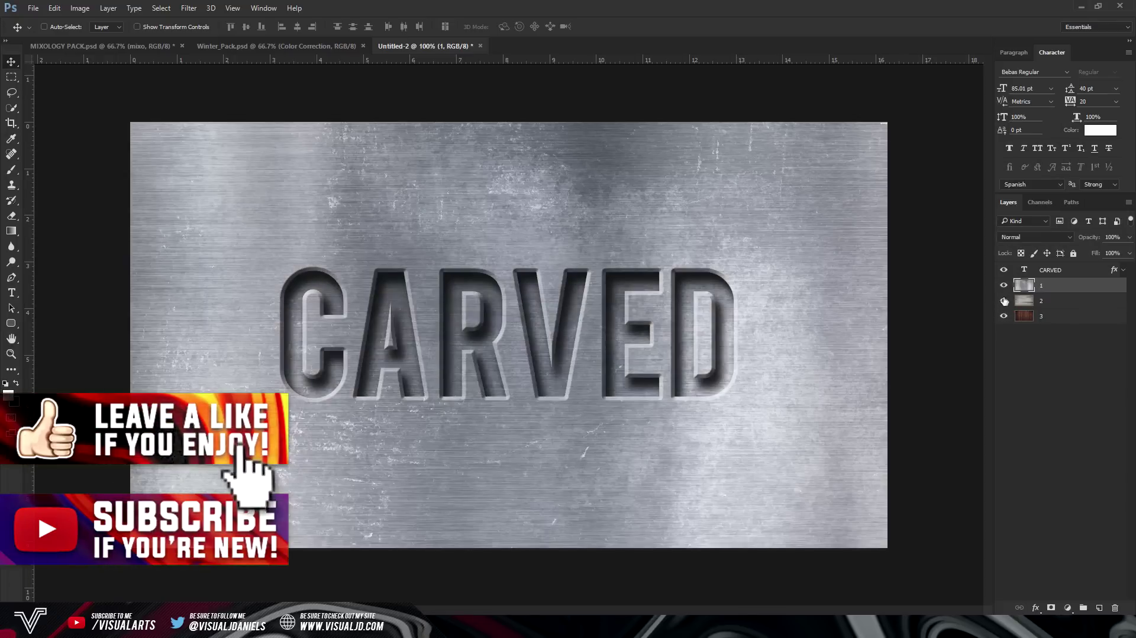
double_click(1082, 271)
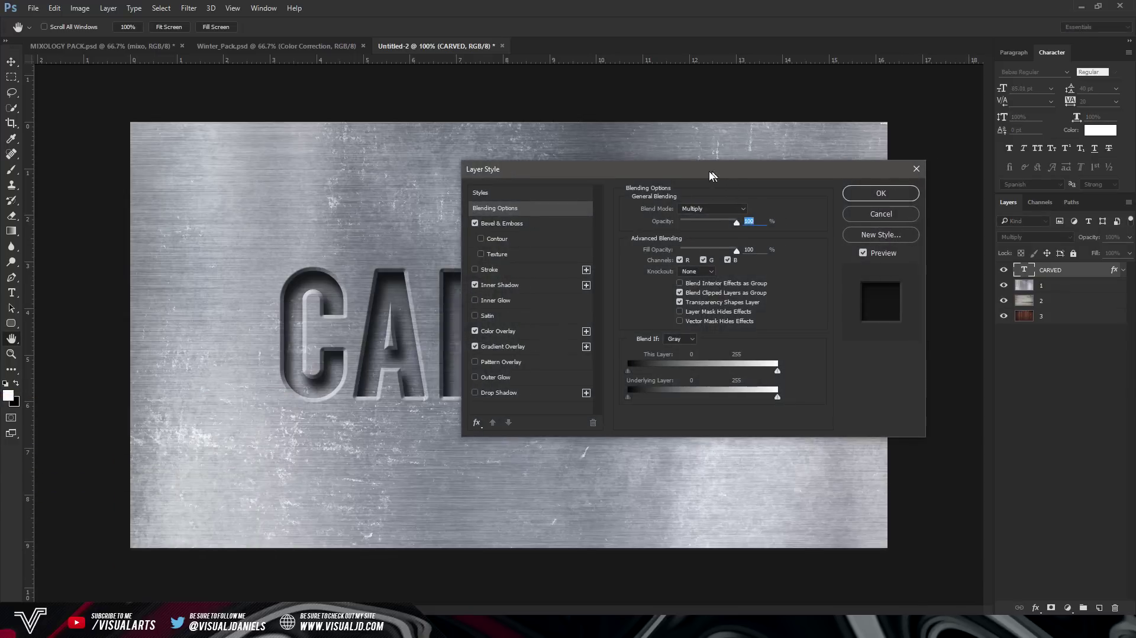
left_click(806, 235)
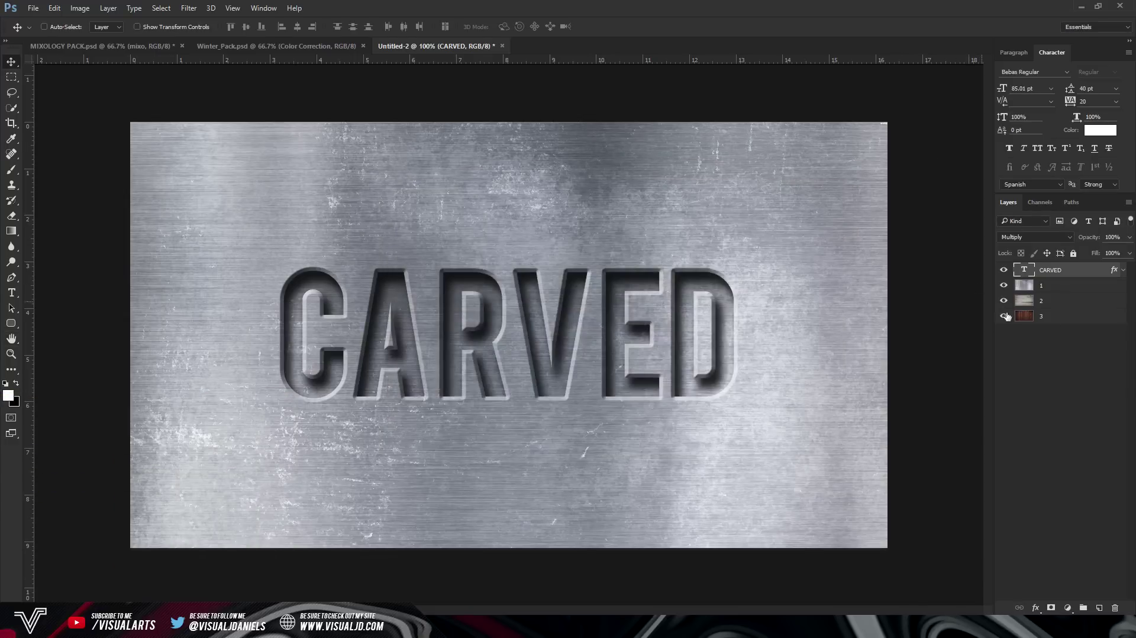
In Chrome, scroll the 'metal texture' image results, then browse the 'wood texture' results
key("alt+Tab")
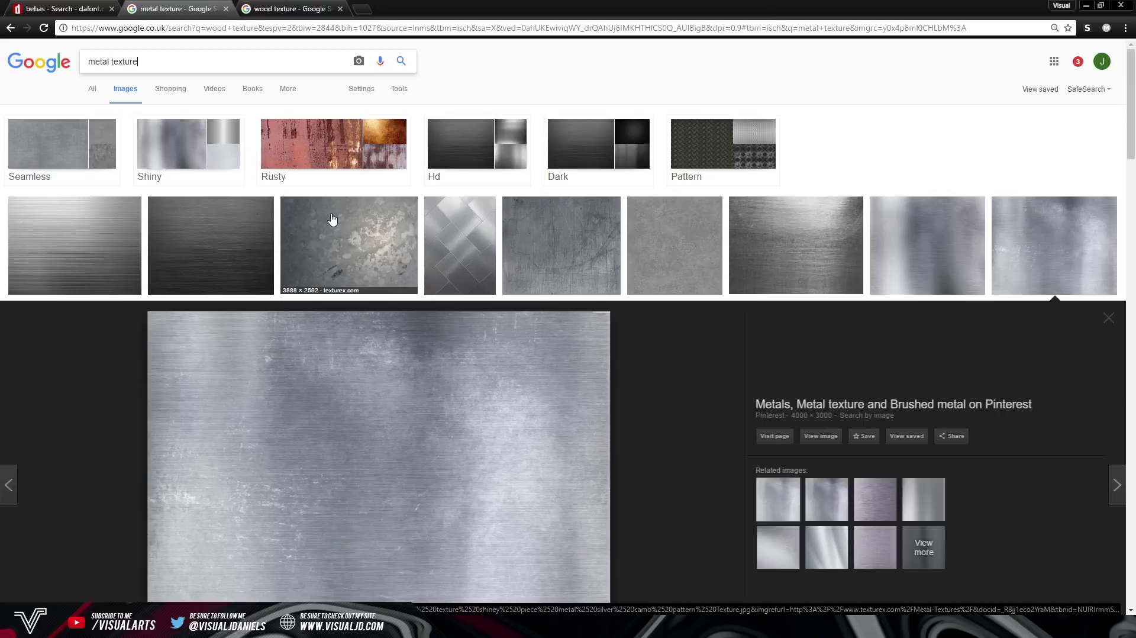
scroll(384, 260, "down", 2)
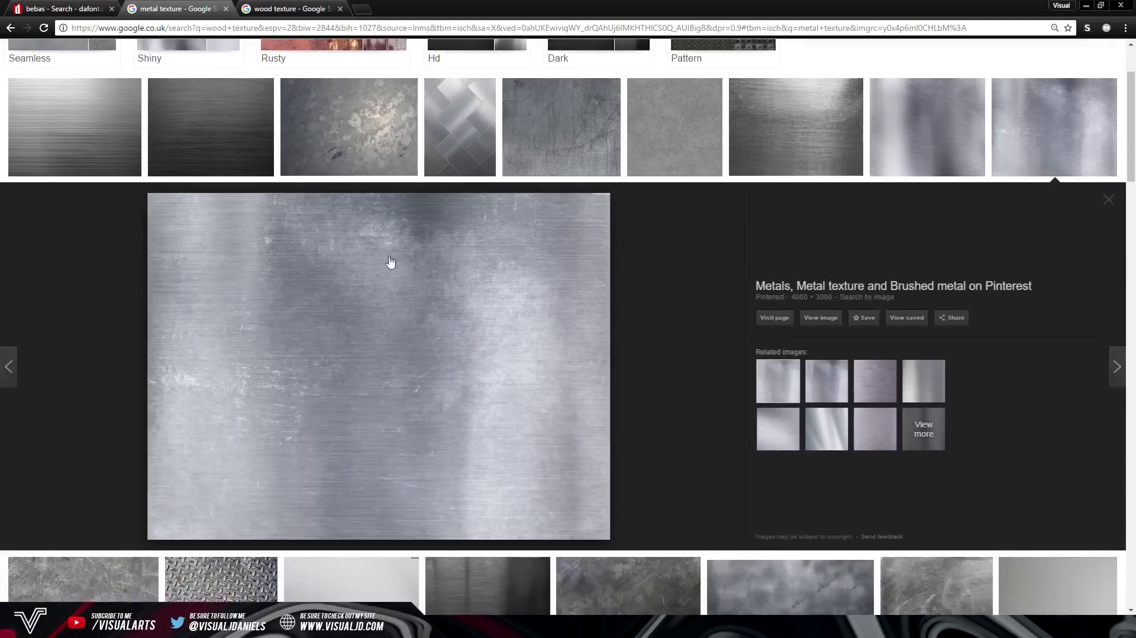
scroll(383, 234, "down", 1)
key("ctrl+Tab")
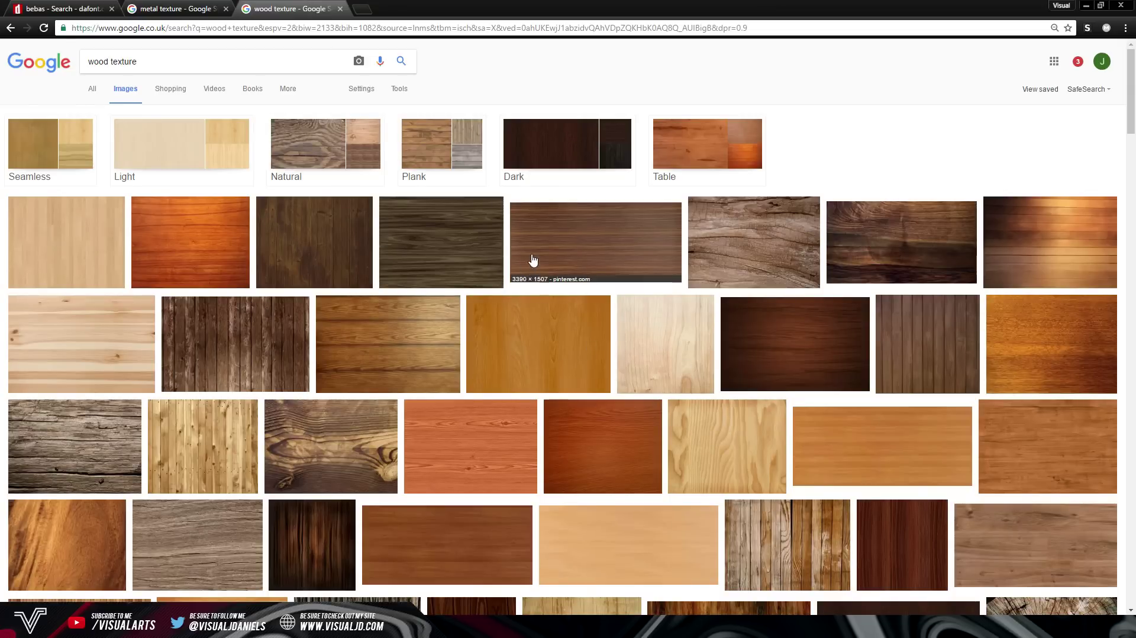
scroll(542, 150, "down", 1)
scroll(541, 155, "down", 12)
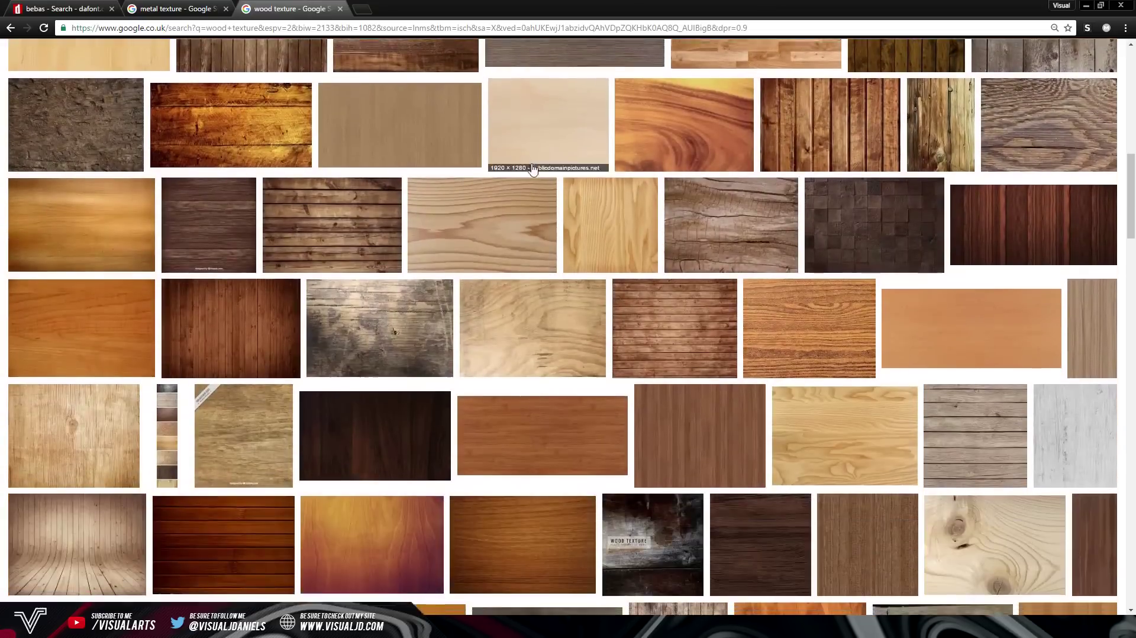
scroll(530, 151, "down", 7)
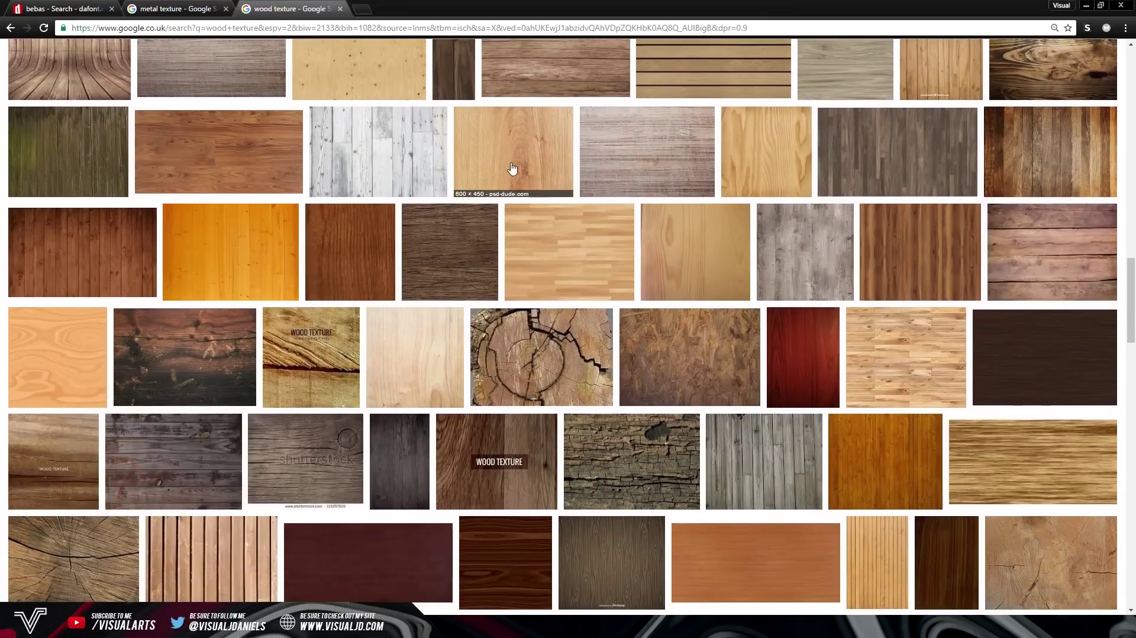
scroll(529, 164, "up", 14)
scroll(528, 164, "down", 3)
scroll(497, 150, "up", 15)
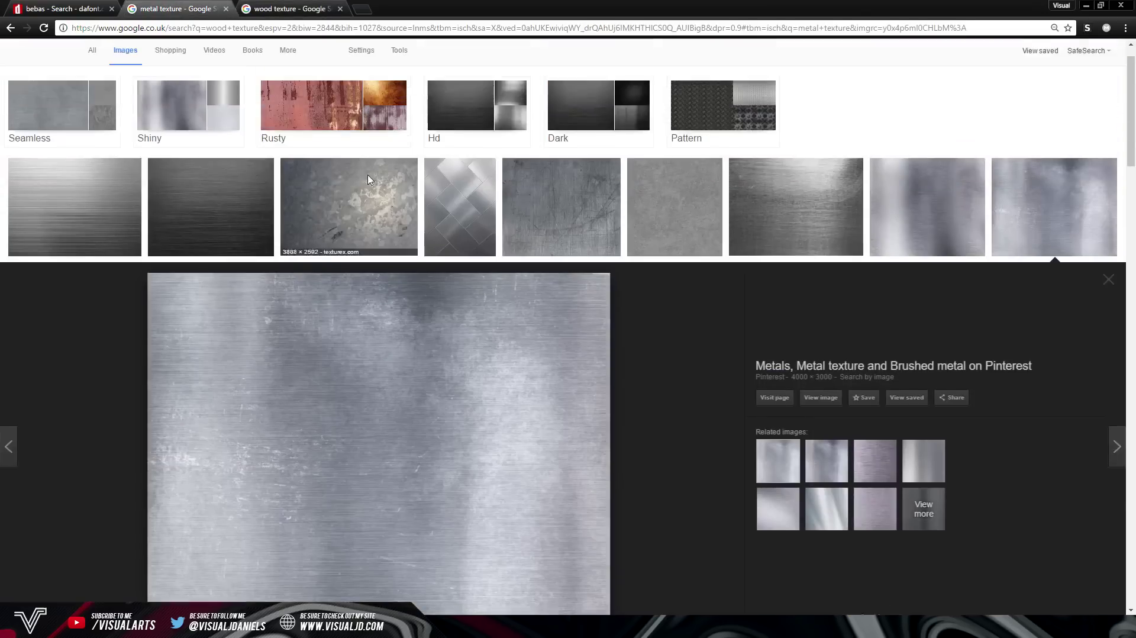
scroll(367, 179, "up", 1)
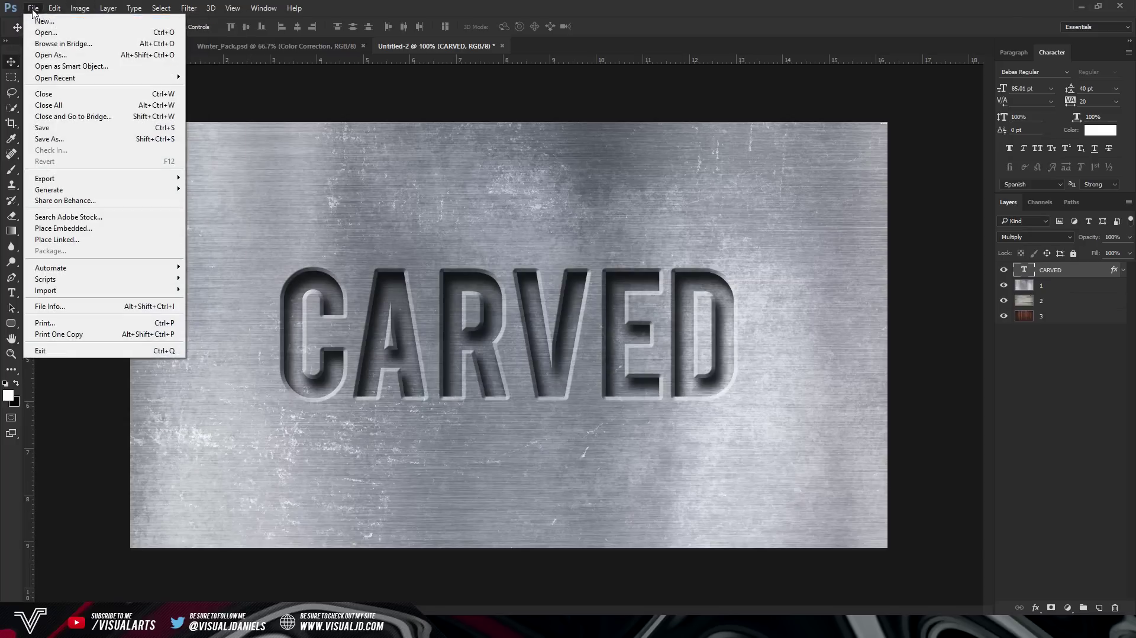
Create a new 1280 × 720 px document at 200 ppi
left_click(39, 21)
left_click(477, 287)
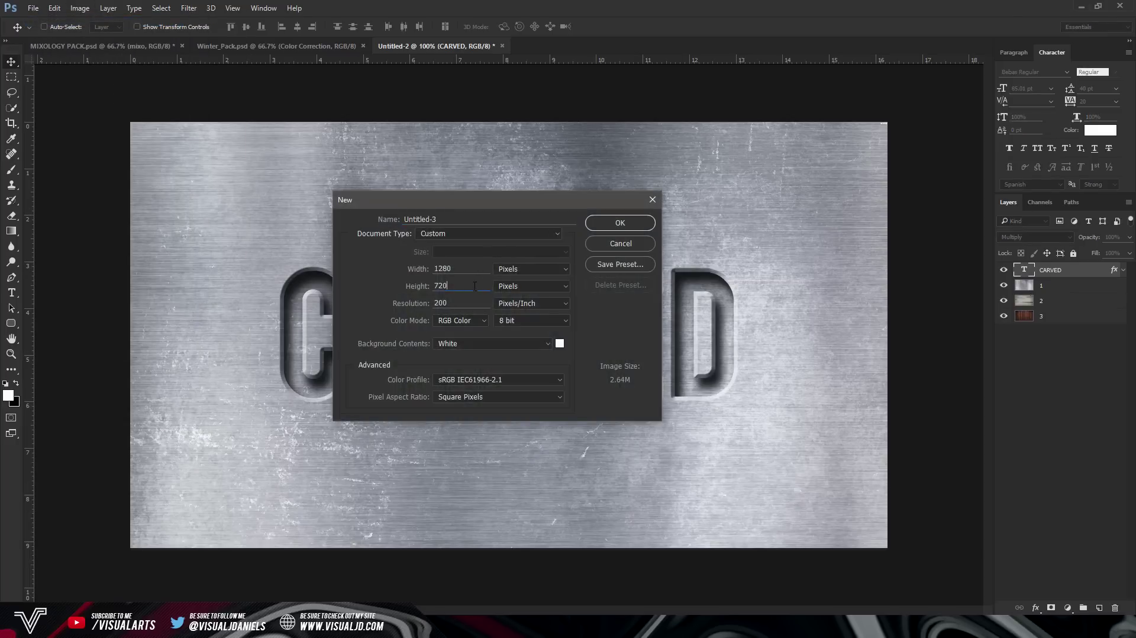
left_click(620, 223)
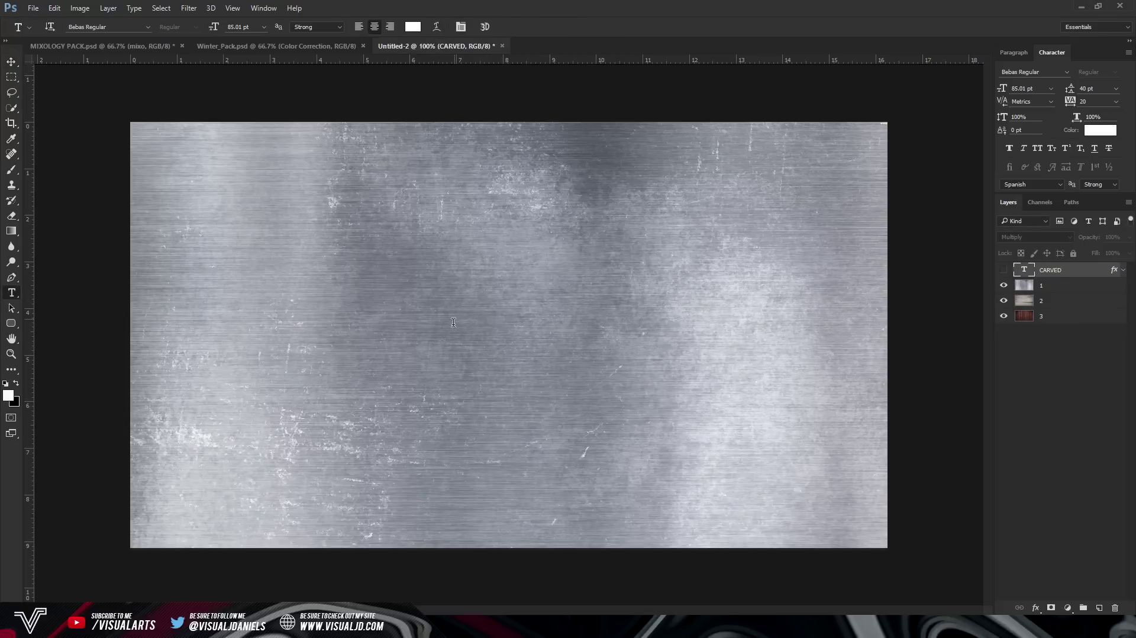
Add a CARVED text layer in Bebas Regular 85.01 pt and drag it to the metal's centre
left_click(453, 321)
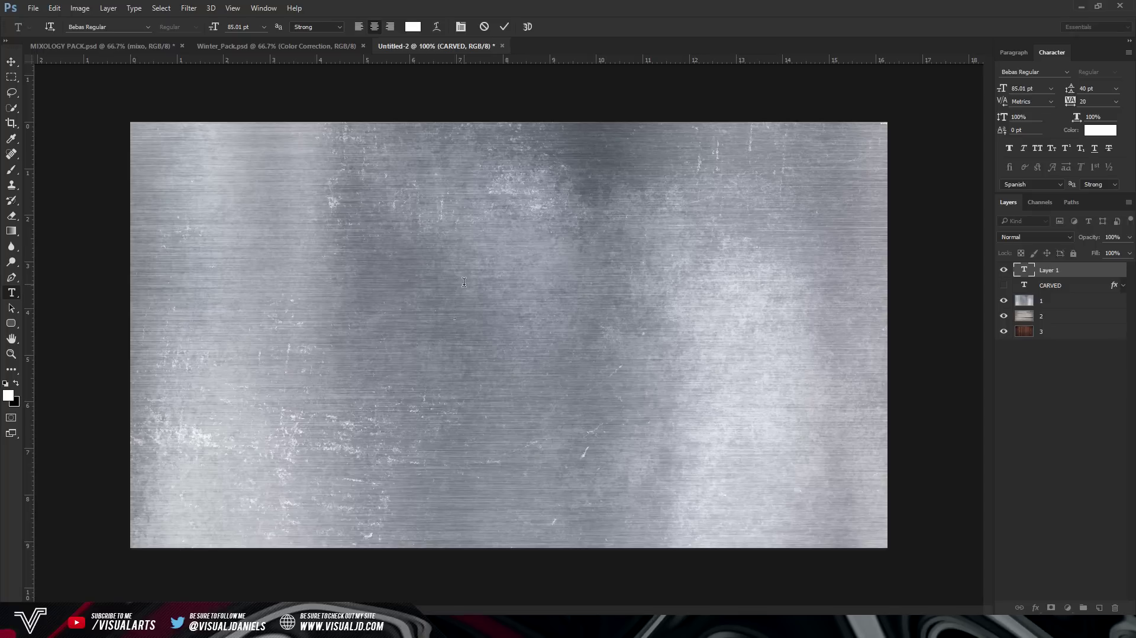
type("CARVED")
key("ctrl+Return")
key("v")
left_click_drag(592, 229, 651, 297)
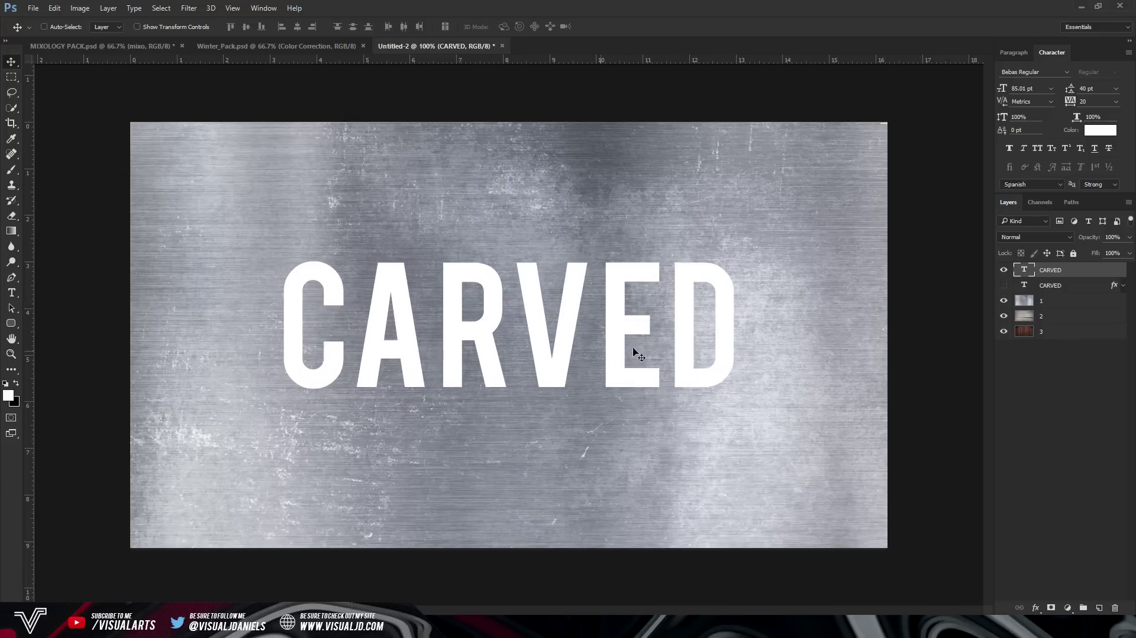
left_click(11, 292)
left_click(512, 287)
key("ctrl+a")
left_click(413, 26)
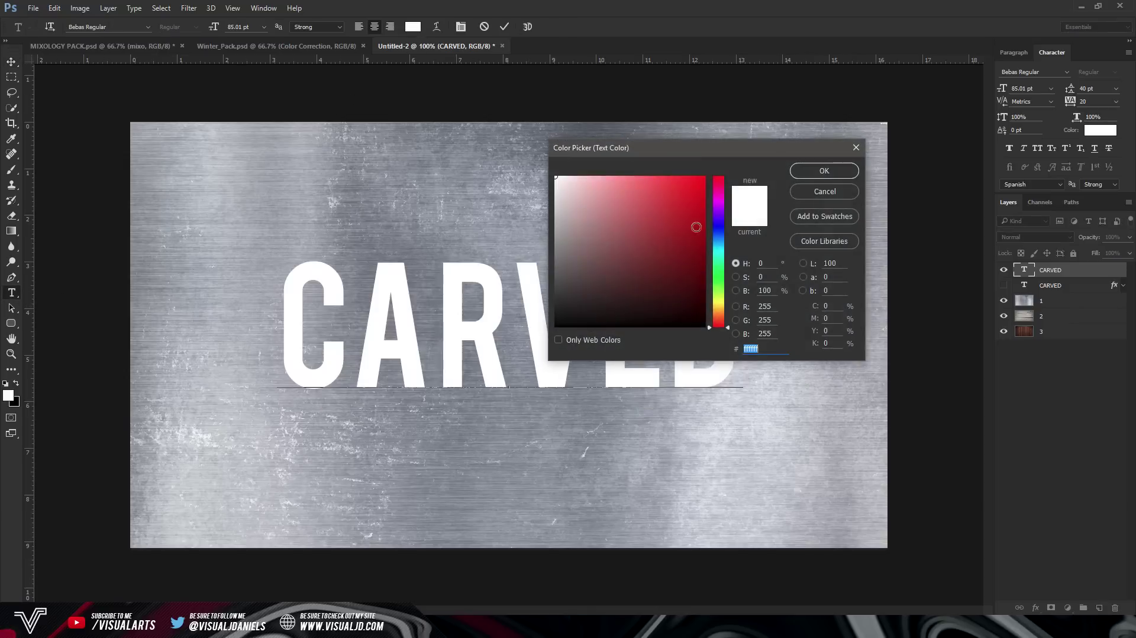
left_click(823, 170)
key("ctrl+Return")
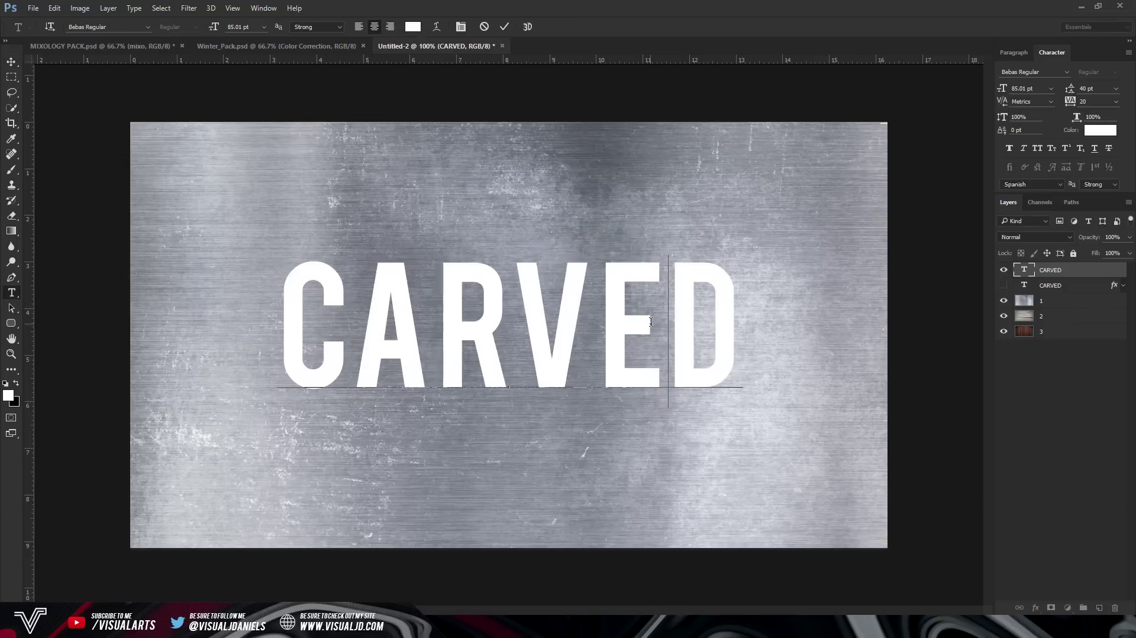
key("m")
left_click(12, 61)
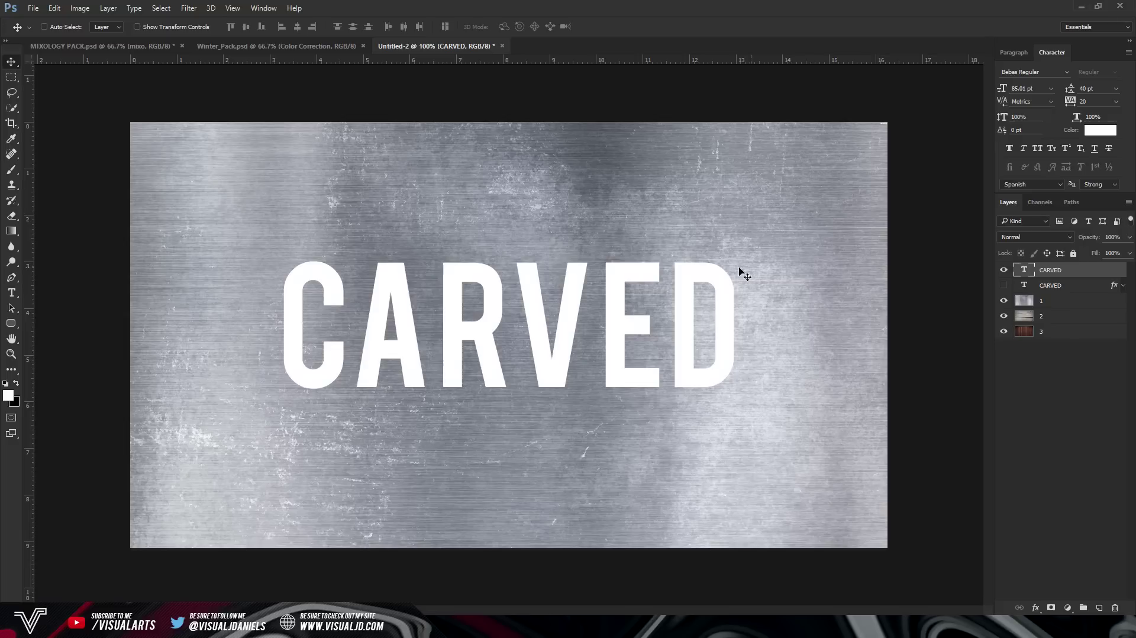
left_click(1033, 239)
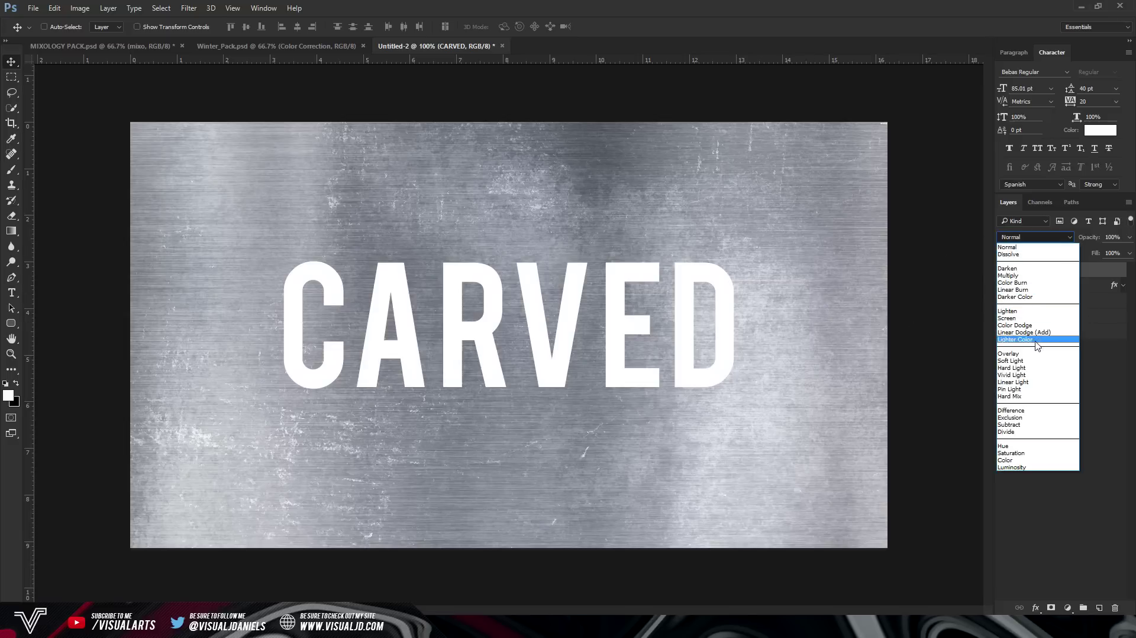
Set the new CARVED text layer to Multiply and make it visible
left_click(1009, 275)
left_click(1003, 271)
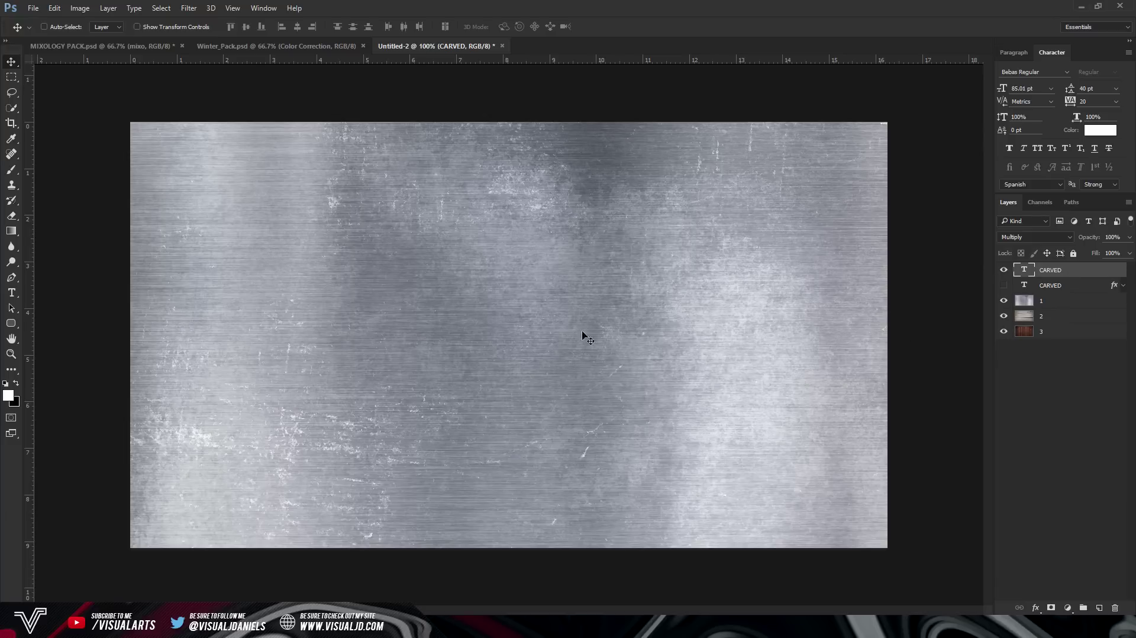
Turn on Inner Shadow for CARVED, keeping Multiply blending and a black colour
double_click(1081, 277)
left_click_drag(593, 192, 676, 175)
left_click(510, 291)
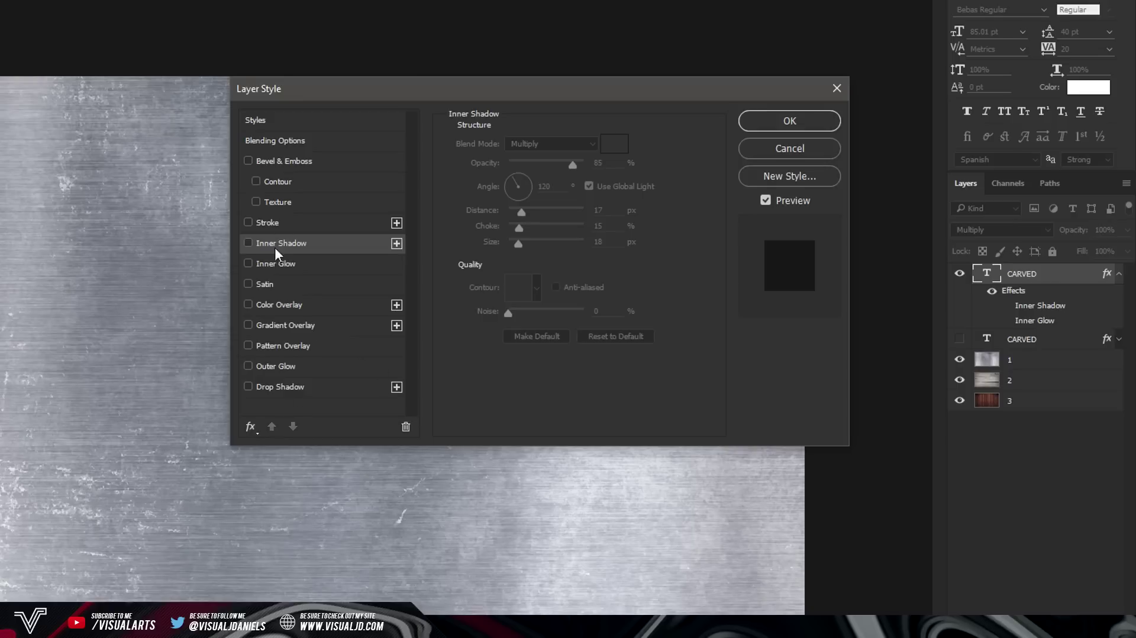
left_click(250, 427)
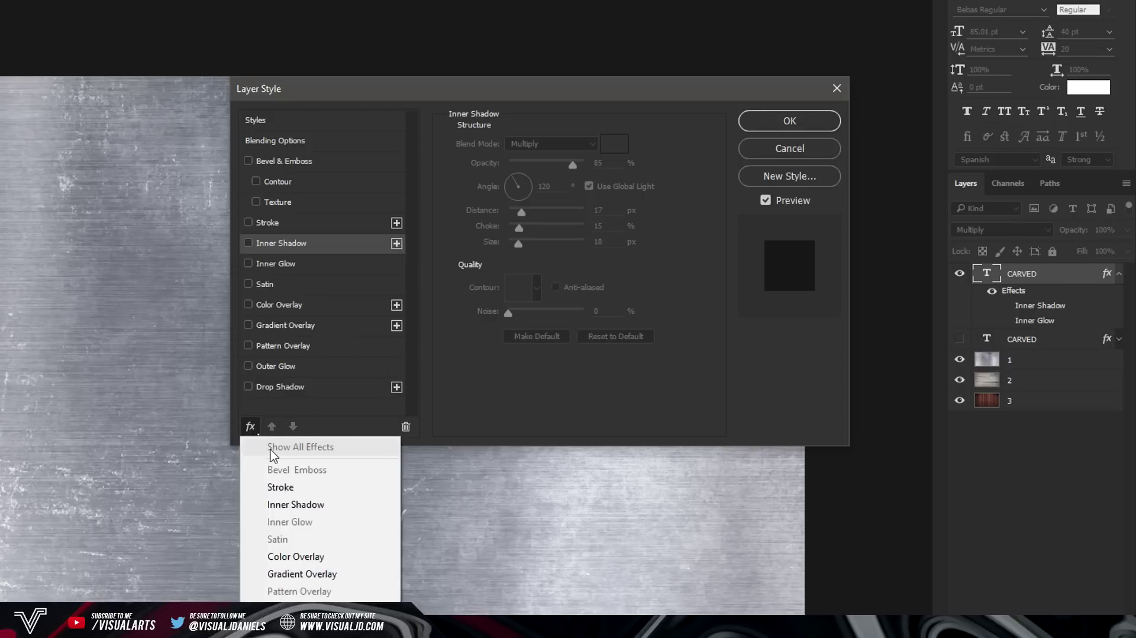
left_click(252, 435)
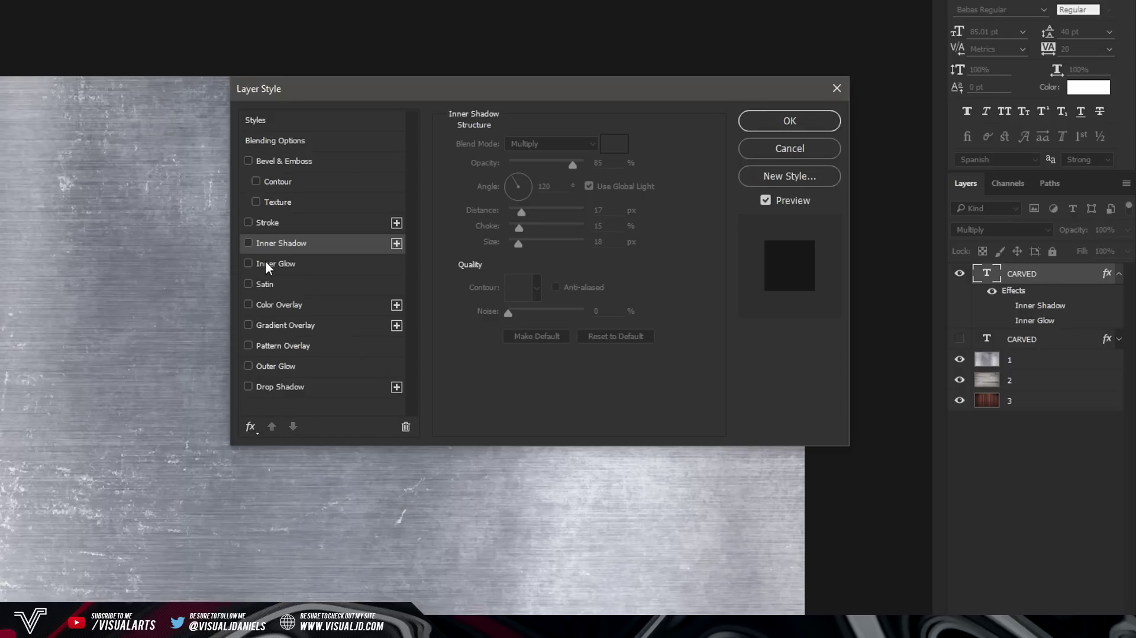
left_click(247, 243)
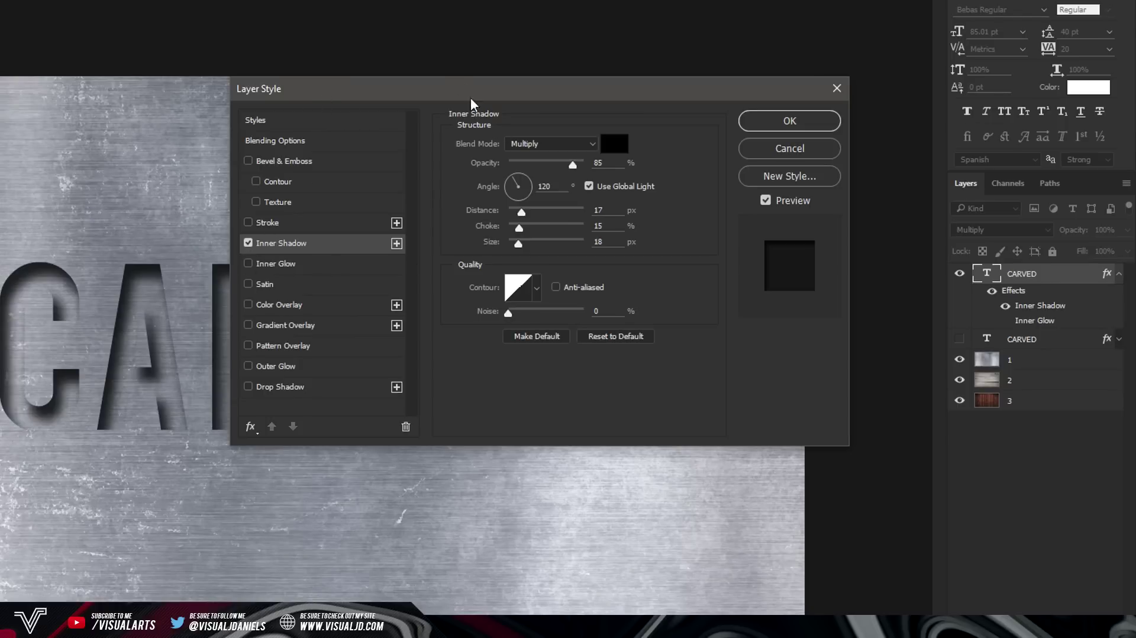
left_click_drag(504, 87, 515, 145)
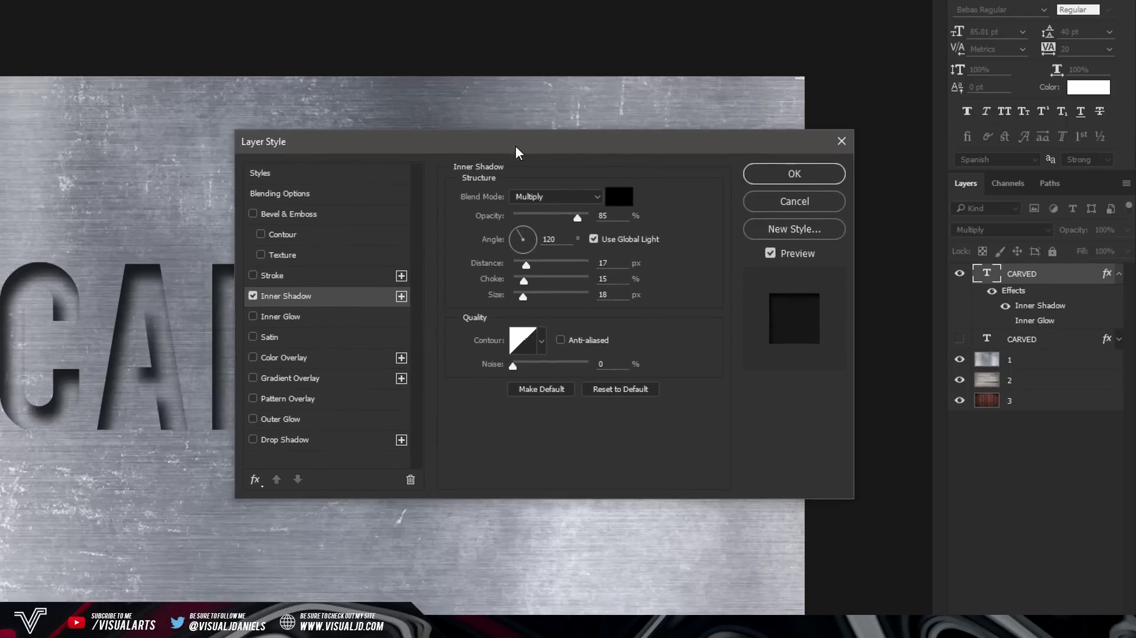
left_click(541, 196)
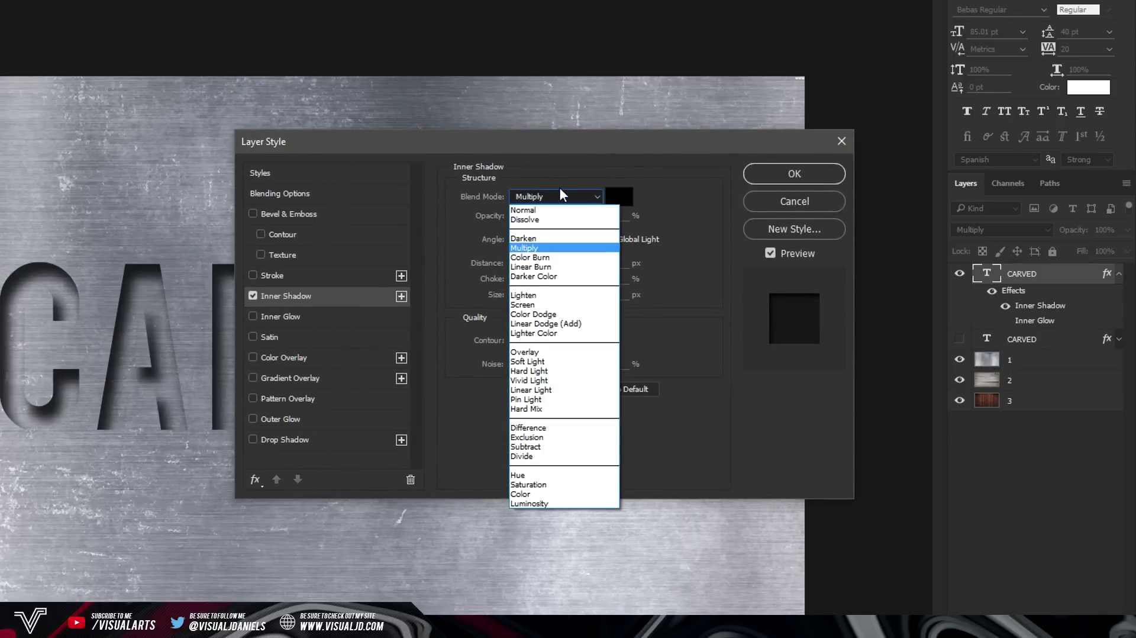
left_click(551, 194)
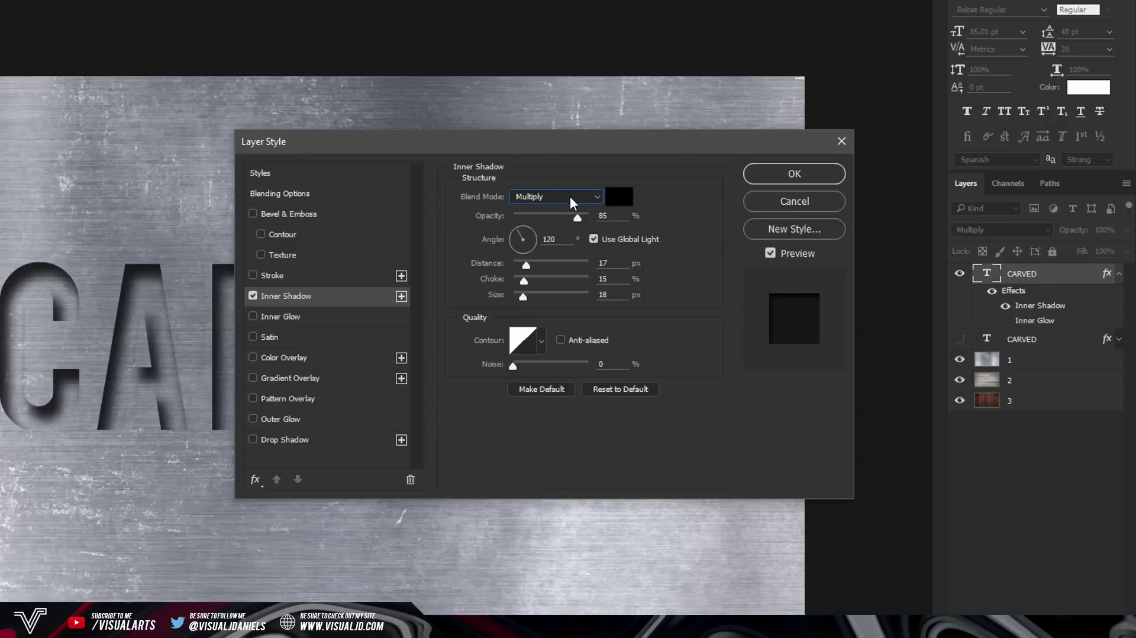
left_click(620, 197)
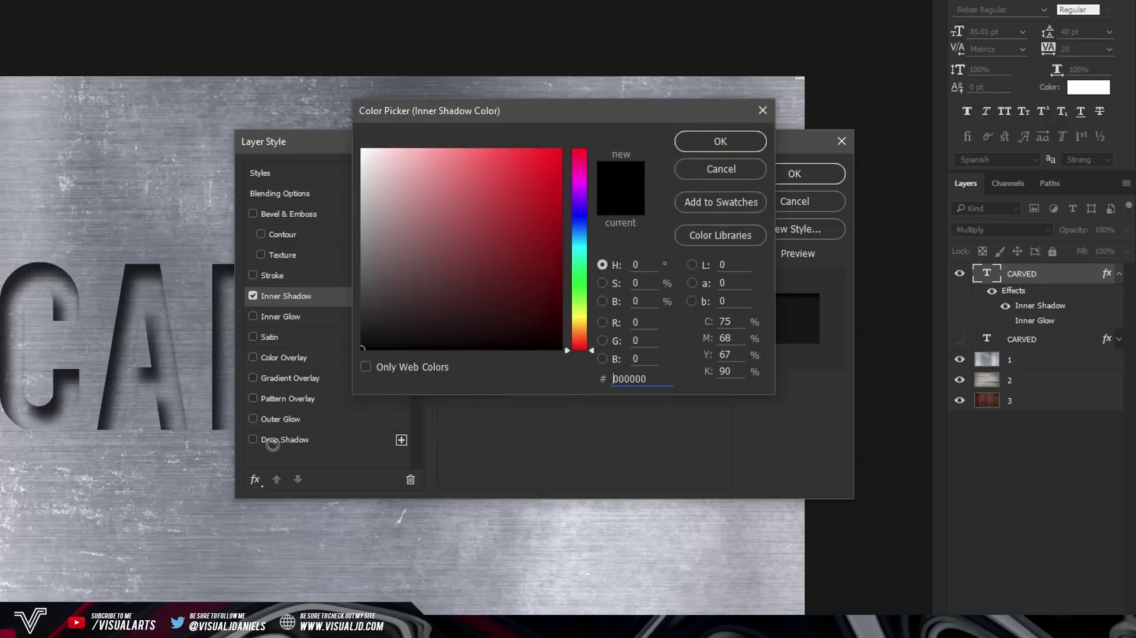
left_click(713, 144)
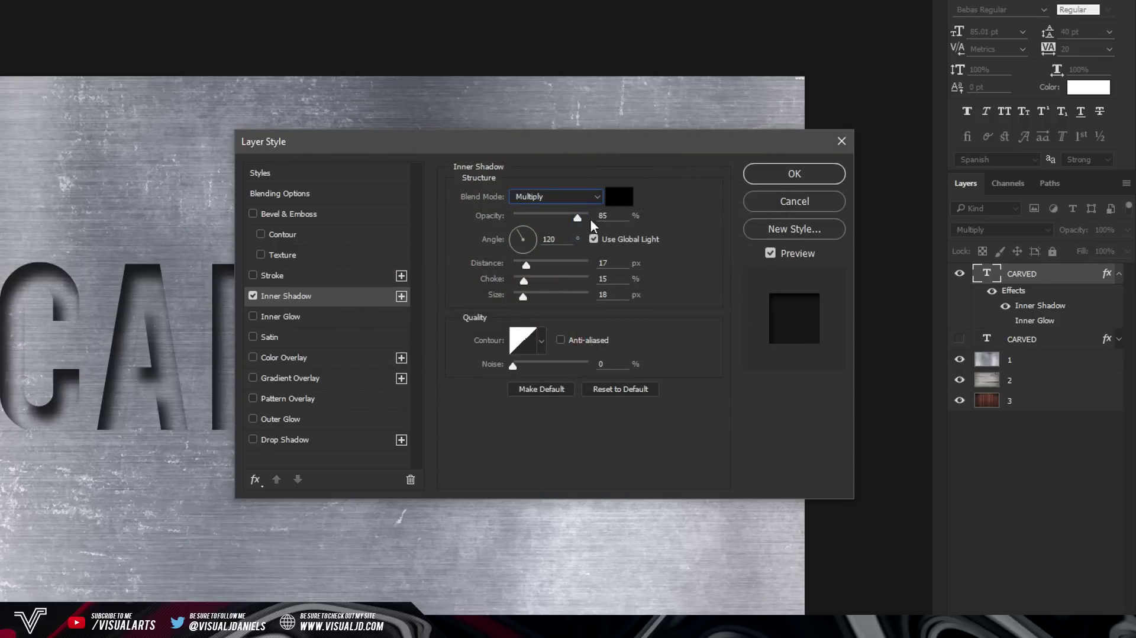
left_click(618, 194)
left_click(447, 256)
left_click(469, 245)
left_click(720, 169)
Set the inner shadow to 85% opacity, 17 px distance, 15% choke and 18 px size
key("Tab")
left_click(518, 256)
left_click(605, 280)
key("Tab")
key("Tab")
double_click(617, 262)
key("Tab")
key("Tab")
left_click_drag(528, 296, 524, 293)
type("18")
Turn on Bevel & Emboss as an Outer Bevel using the Chisel Hard technique
left_click(254, 295)
left_click(255, 296)
left_click(254, 214)
left_click(292, 215)
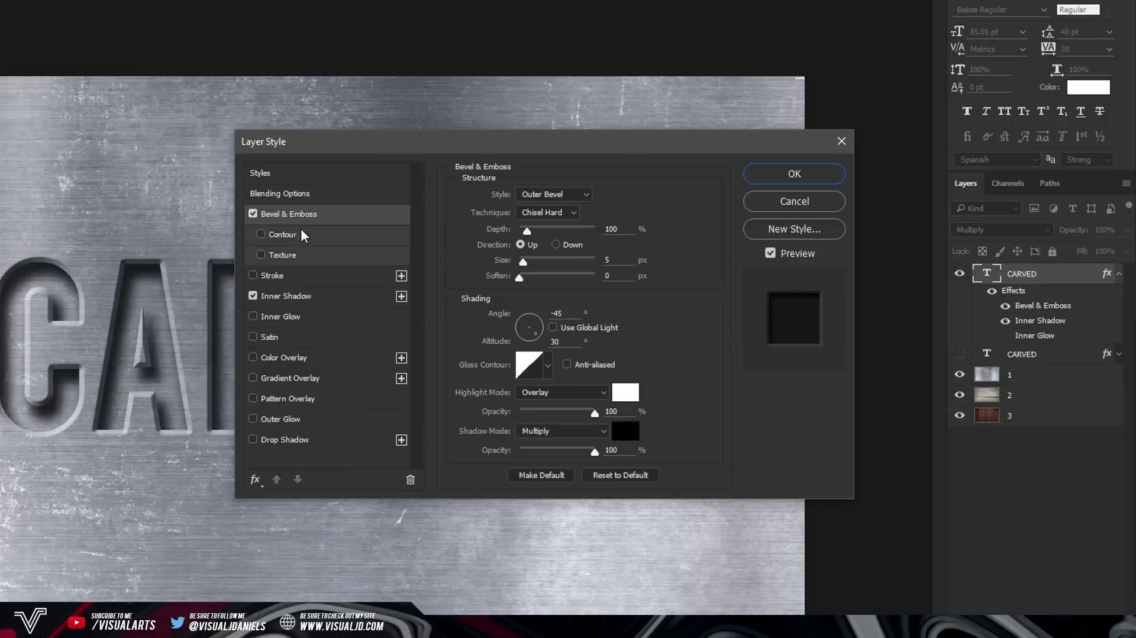
left_click_drag(343, 140, 276, 99)
left_click(506, 156)
left_click(507, 174)
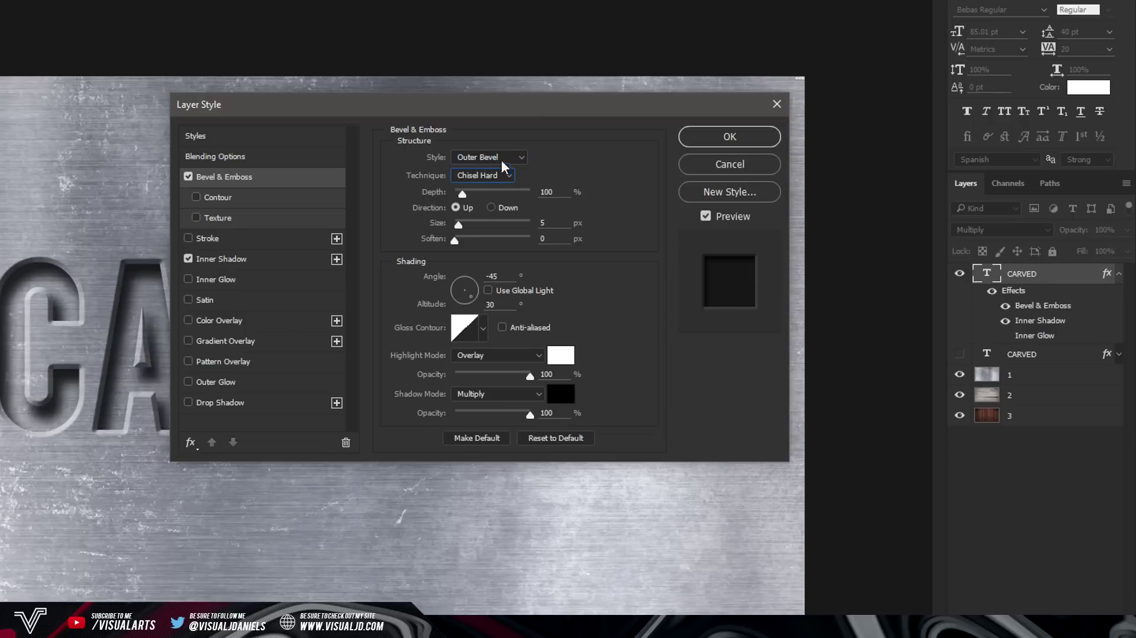
left_click(494, 158)
left_click(492, 166)
left_click(484, 175)
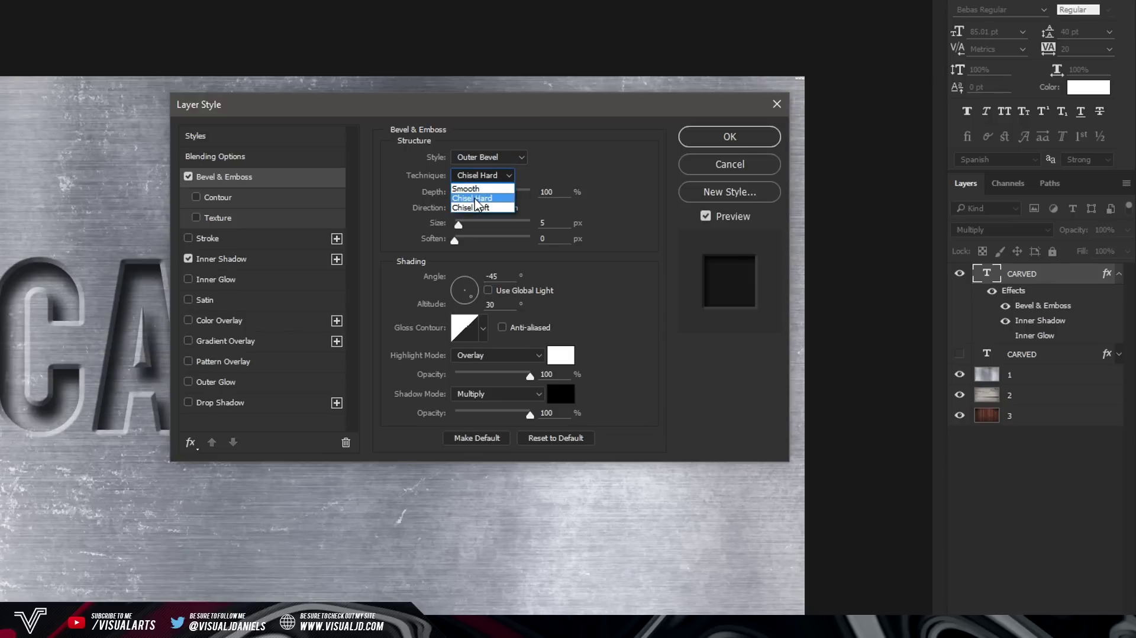
left_click(473, 199)
Set the bevel depth to 100%, direction Up and size 5 px
double_click(547, 192)
left_click(482, 193)
left_click_drag(483, 193, 499, 193)
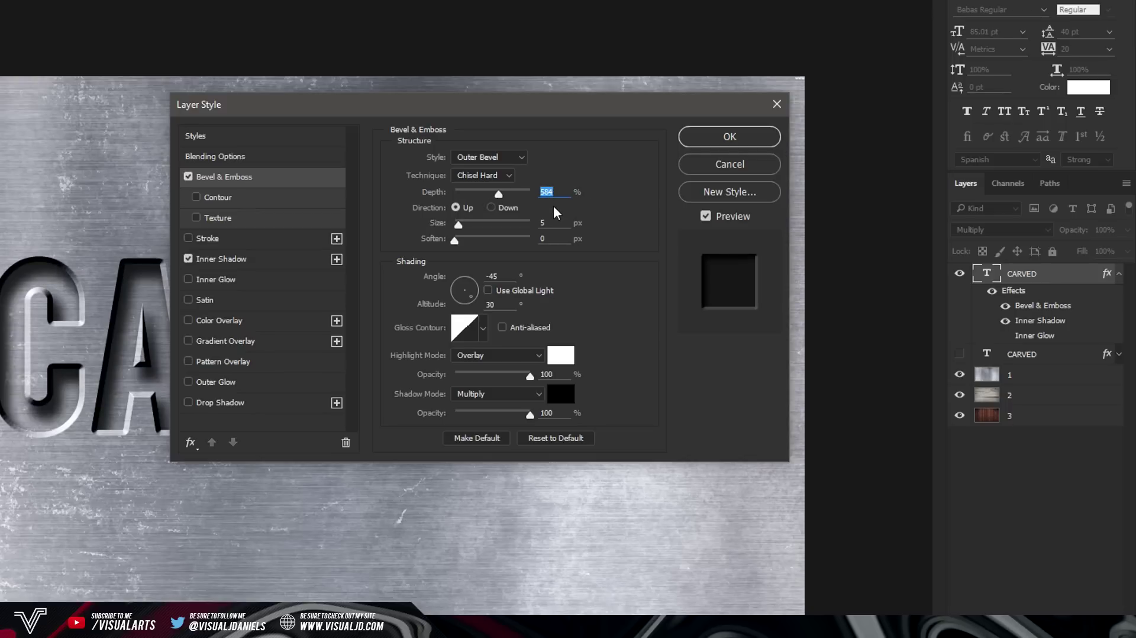
type("100")
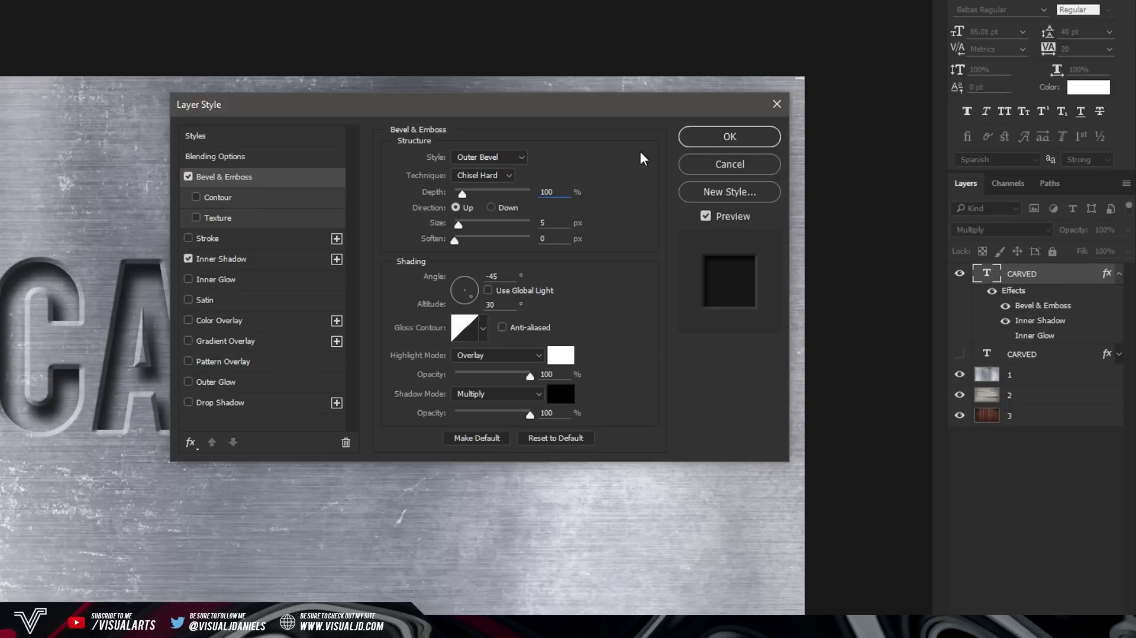
left_click(491, 208)
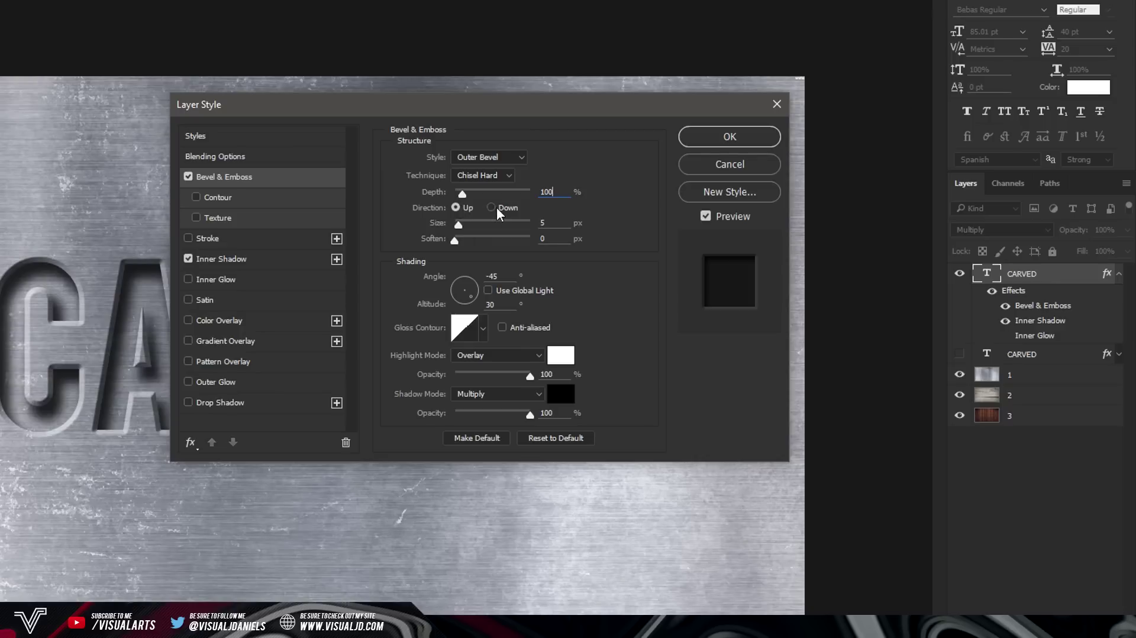
left_click(467, 208)
left_click(552, 222)
left_click_drag(459, 116, 536, 132)
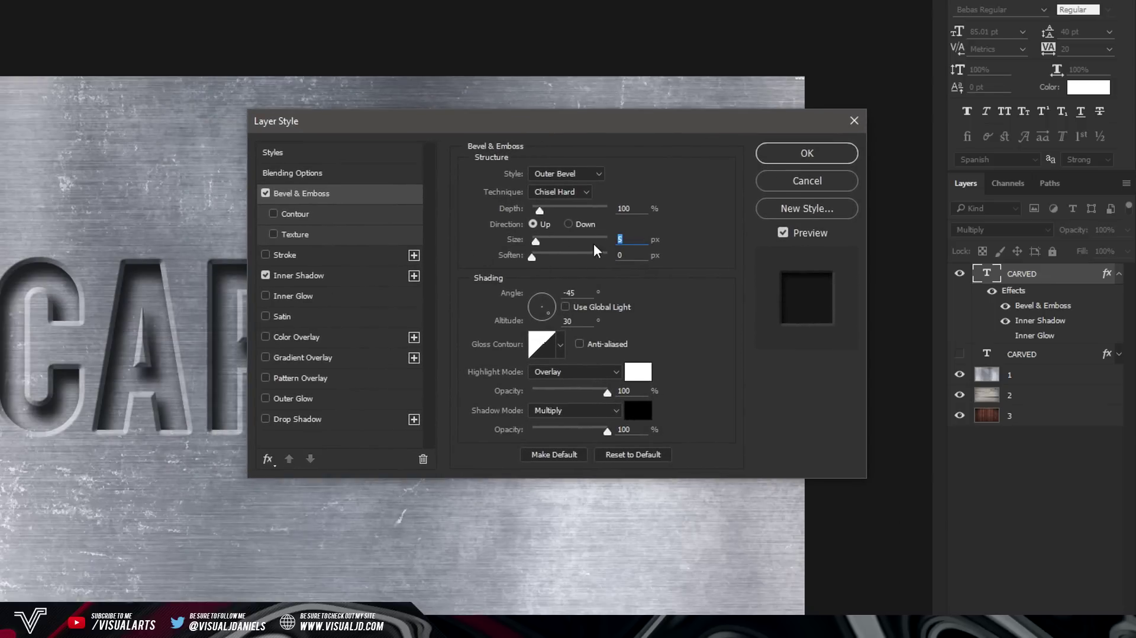
left_click_drag(544, 243, 545, 241)
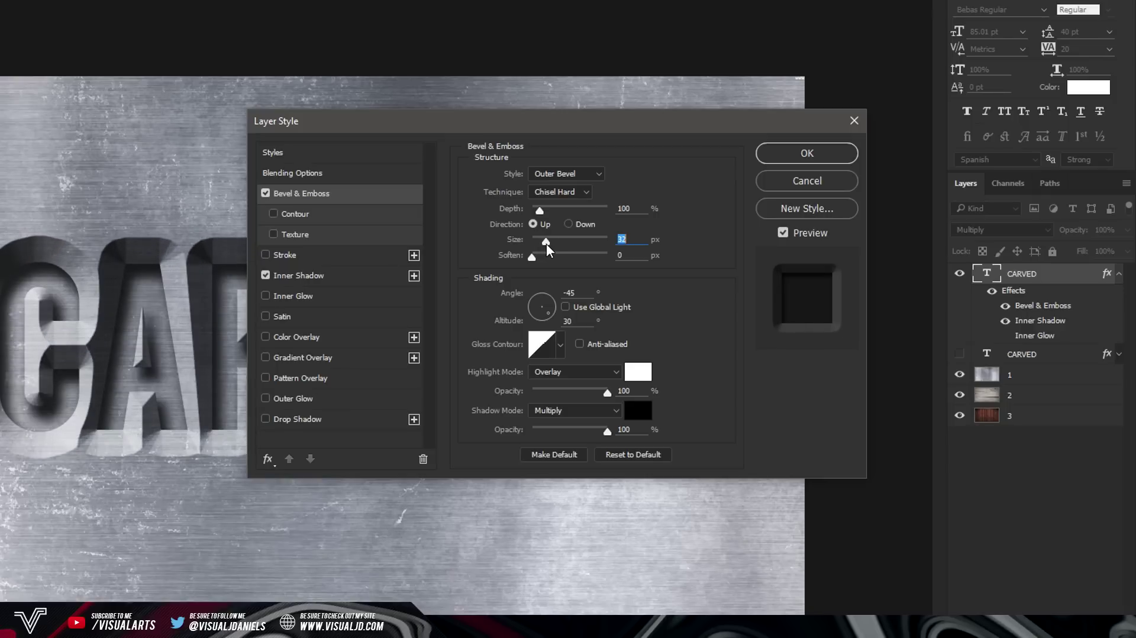
type("5")
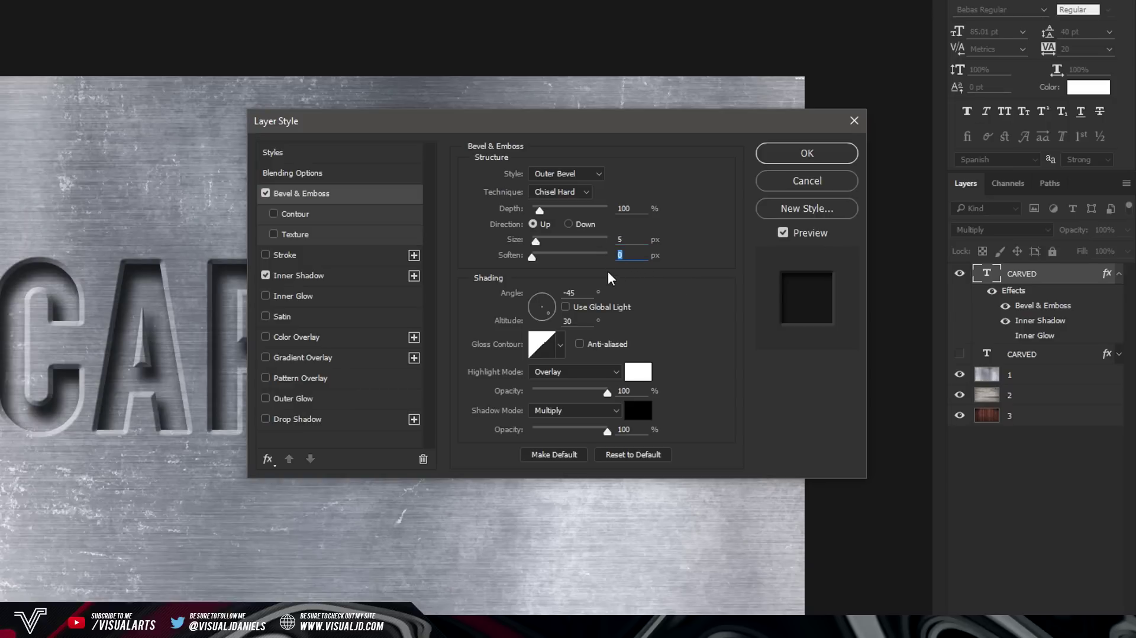
Light the bevel from -45° at 30° altitude with Use Global Light off
key("Tab")
left_click(565, 306)
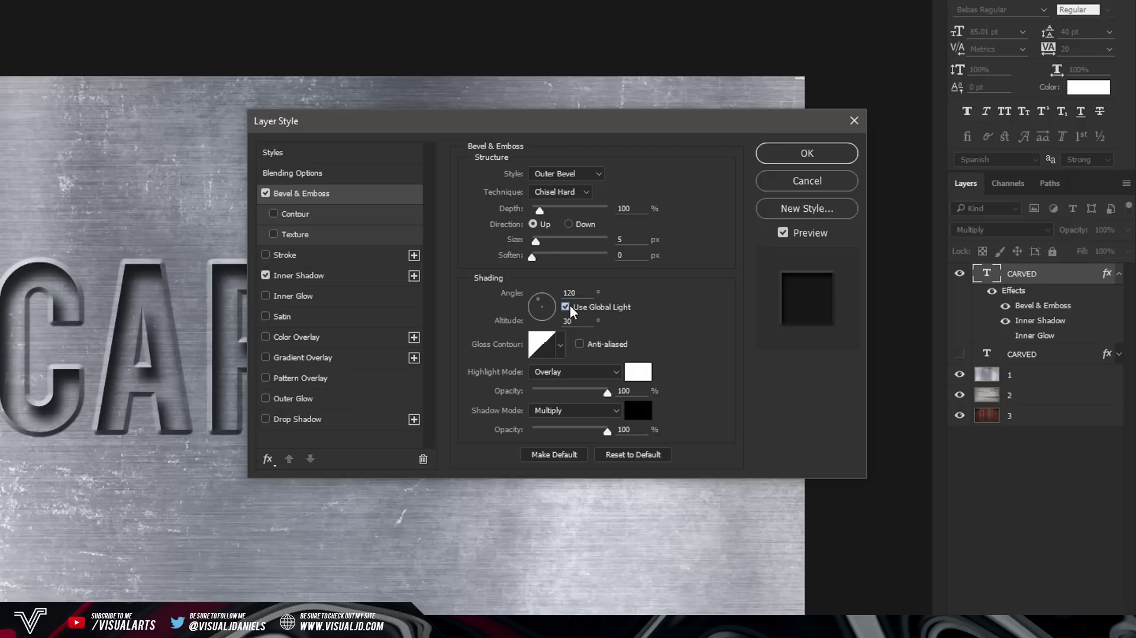
left_click(566, 307)
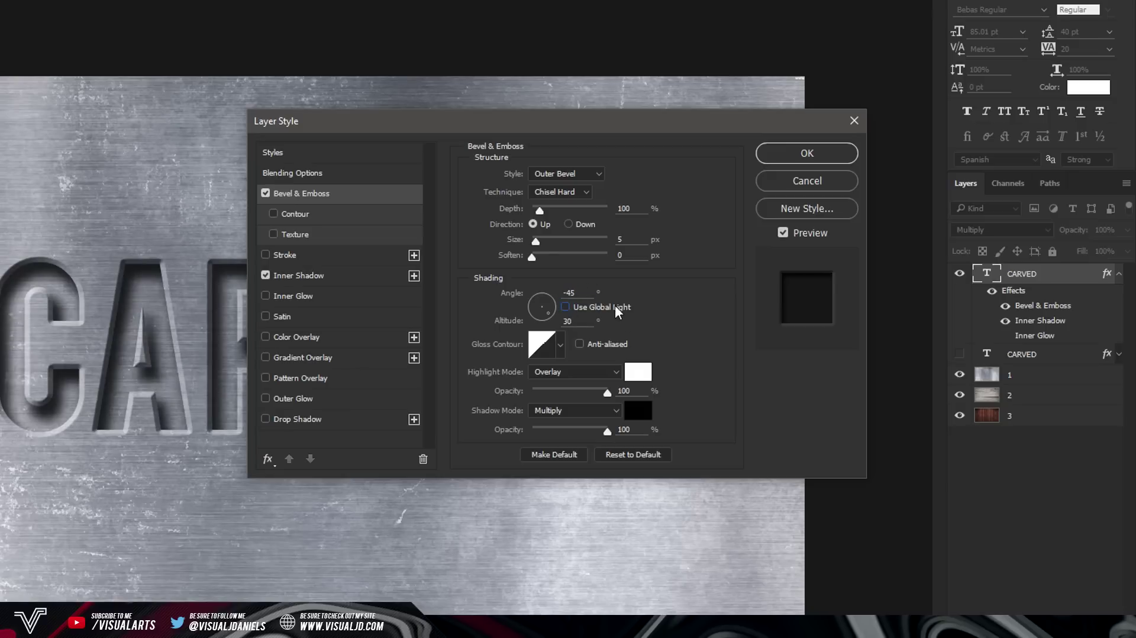
double_click(563, 293)
double_click(569, 321)
left_click(560, 345)
left_click(561, 348)
Keep the bevel highlights white in Overlay mode at 100% opacity
left_click(564, 372)
left_click(563, 372)
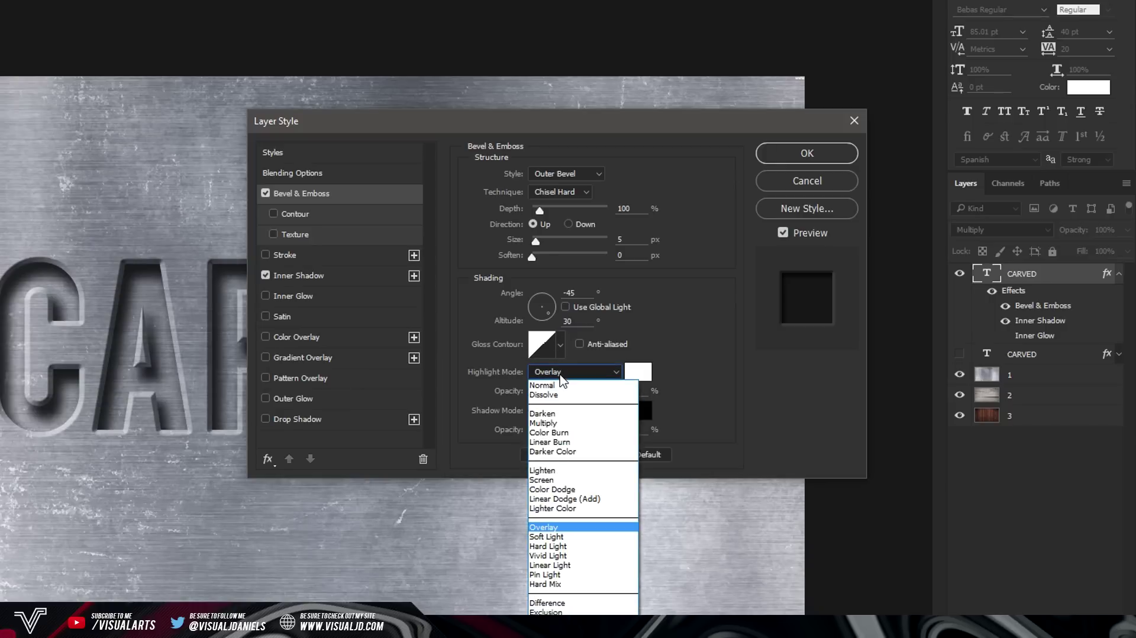
left_click(562, 526)
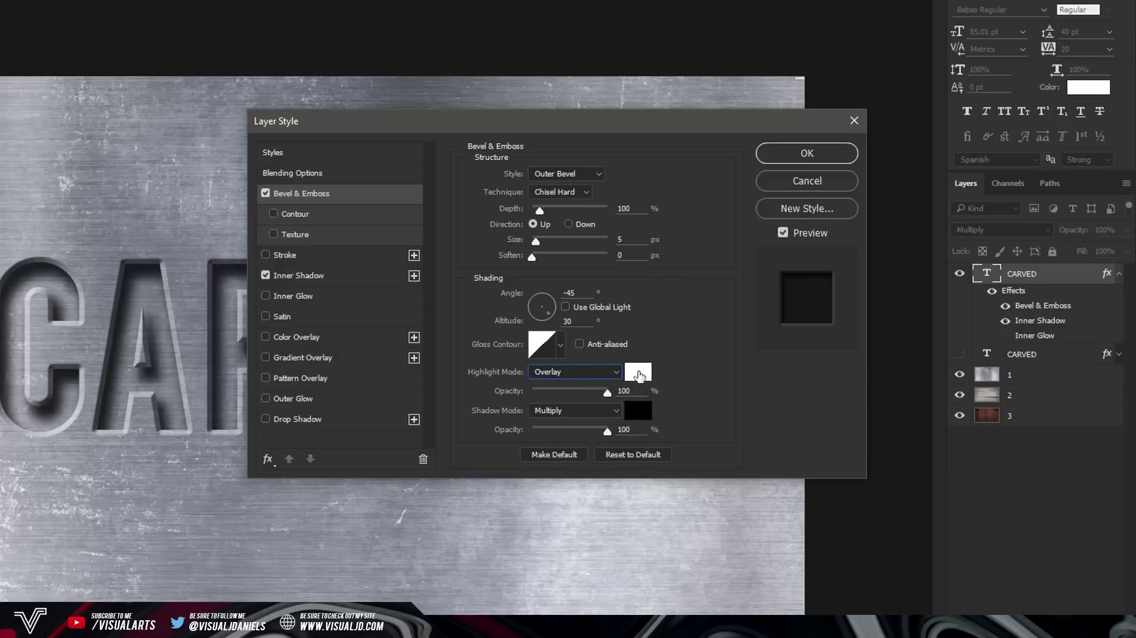
left_click(630, 374)
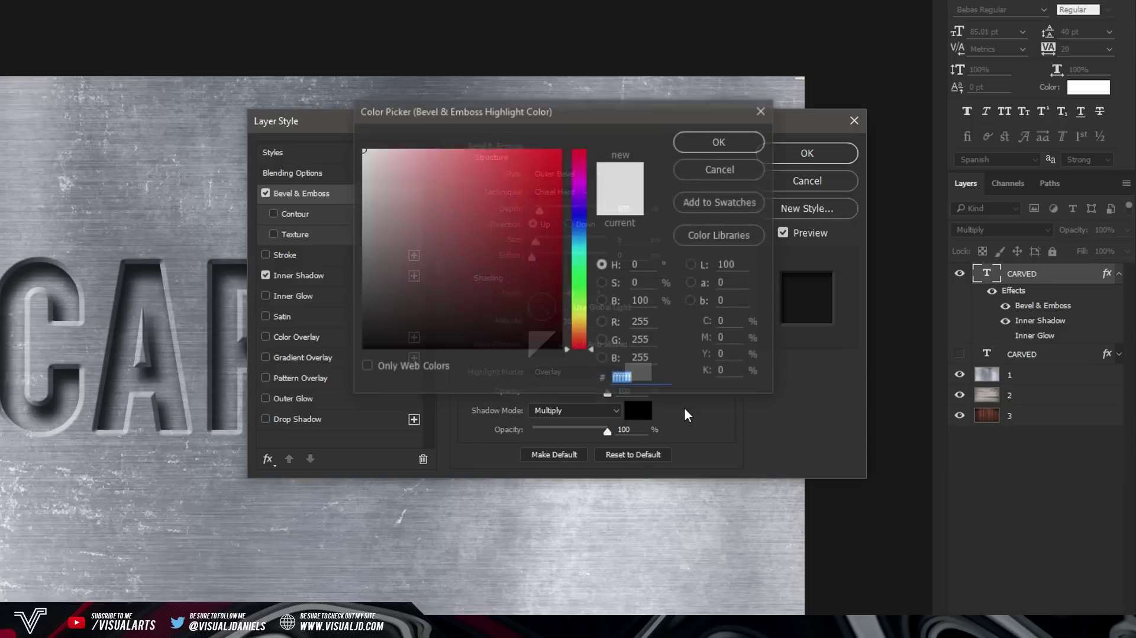
left_click_drag(496, 185, 419, 144)
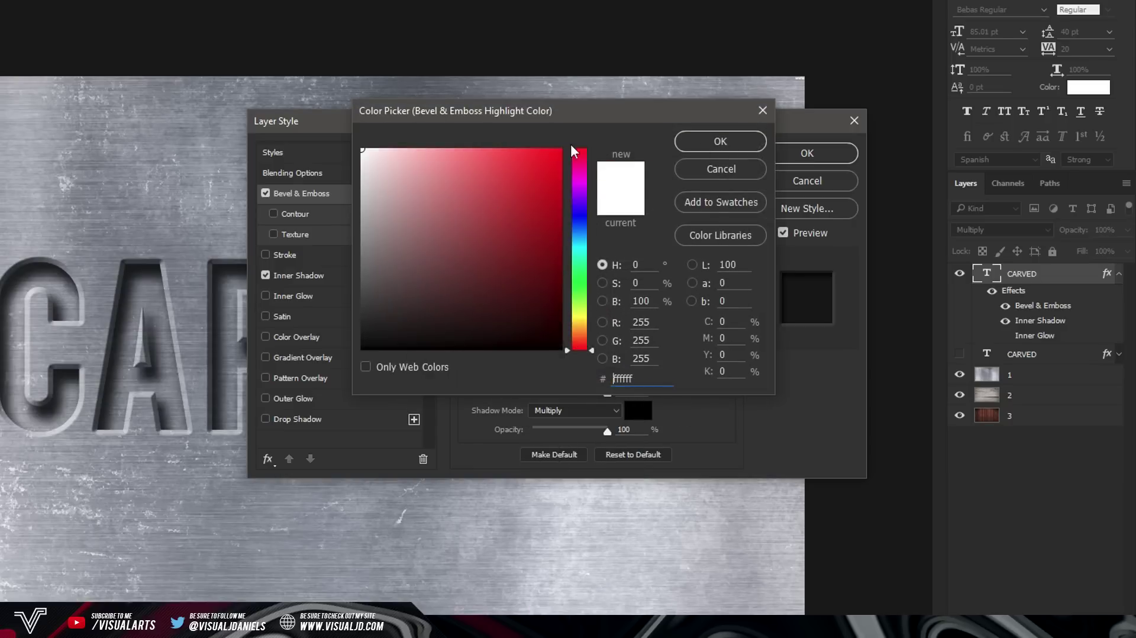
left_click(717, 145)
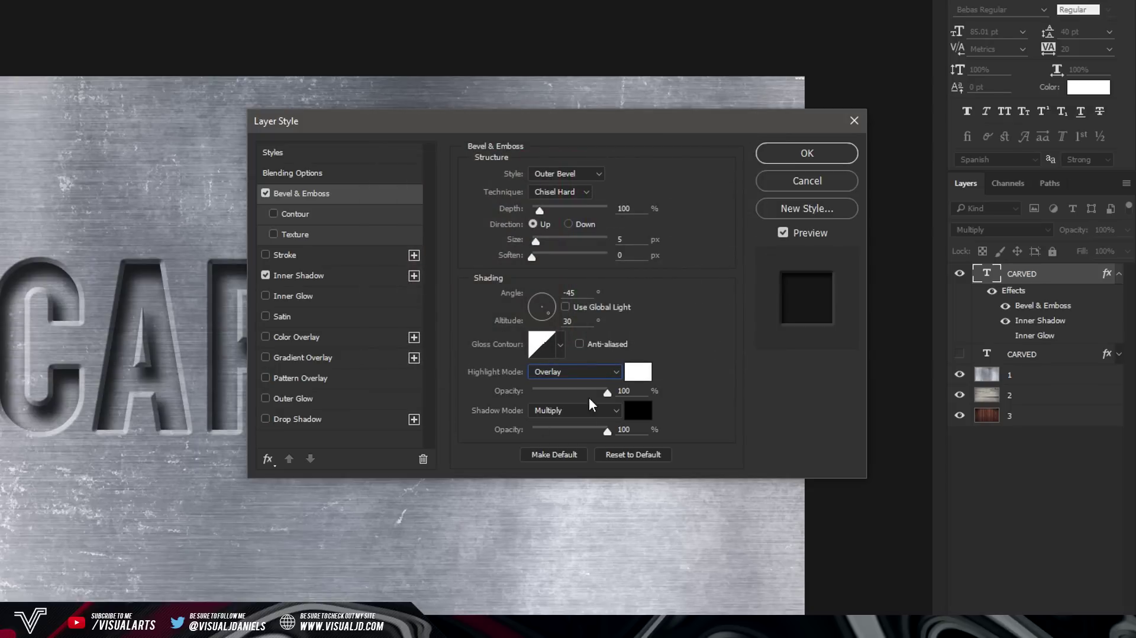
left_click_drag(607, 393, 1004, 393)
Keep the bevel shadows black in Multiply mode at 100% opacity
left_click(556, 412)
left_click(559, 463)
left_click(639, 413)
left_click_drag(450, 265, 194, 478)
left_click(720, 141)
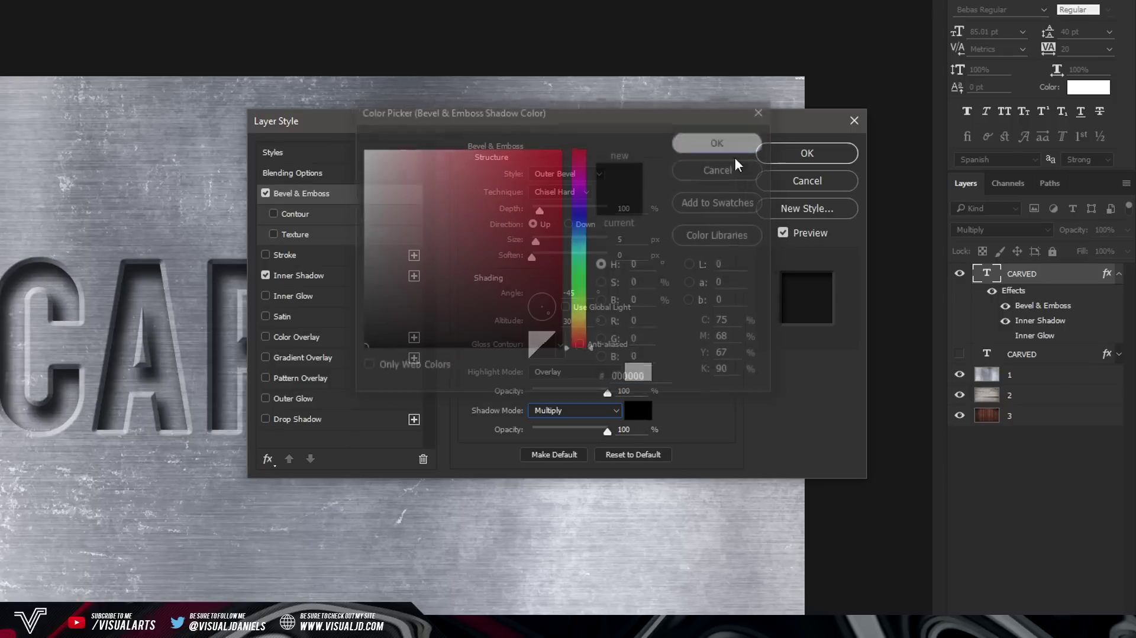
left_click_drag(607, 431, 641, 435)
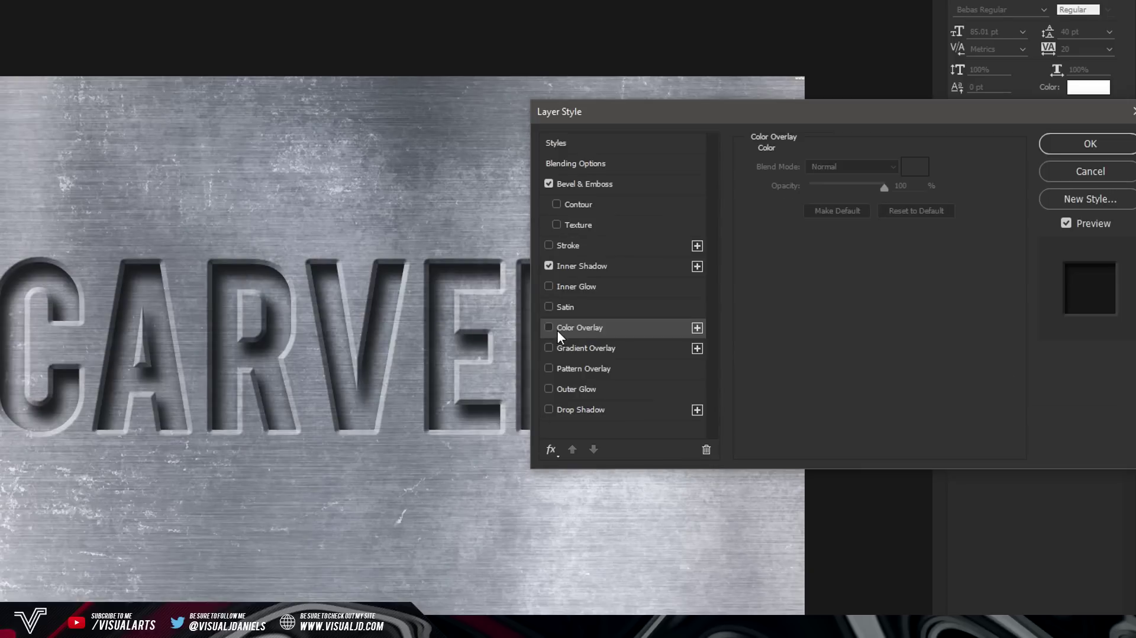
Enable Color Overlay on CARVED with black, Overlay blend mode and 20% opacity
left_click(549, 327)
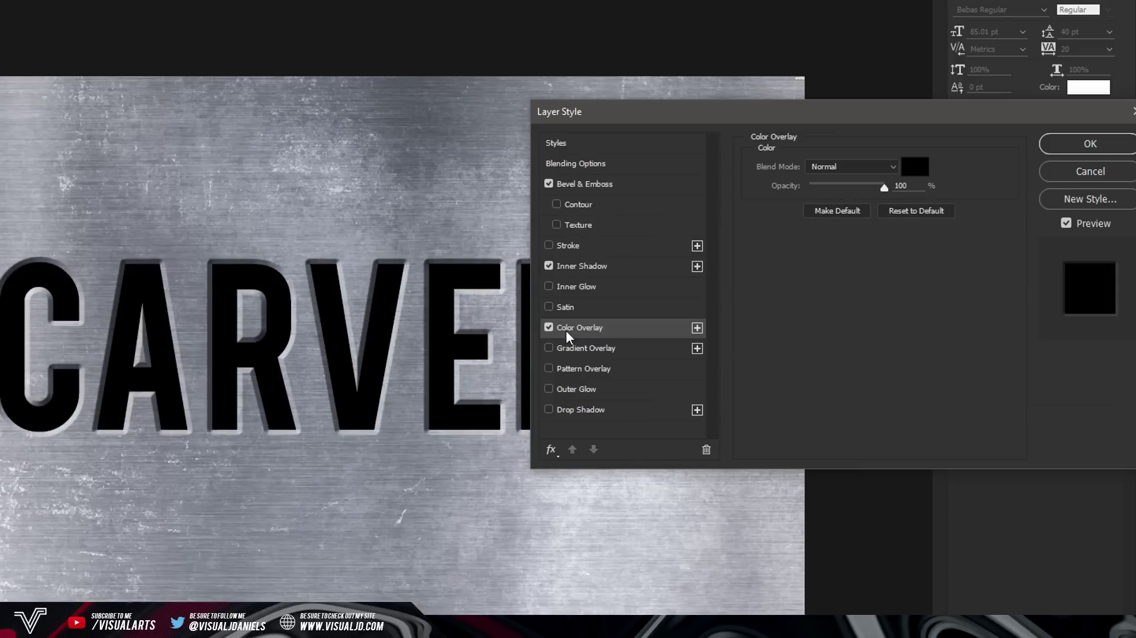
left_click(917, 167)
left_click(1007, 155)
left_click(920, 171)
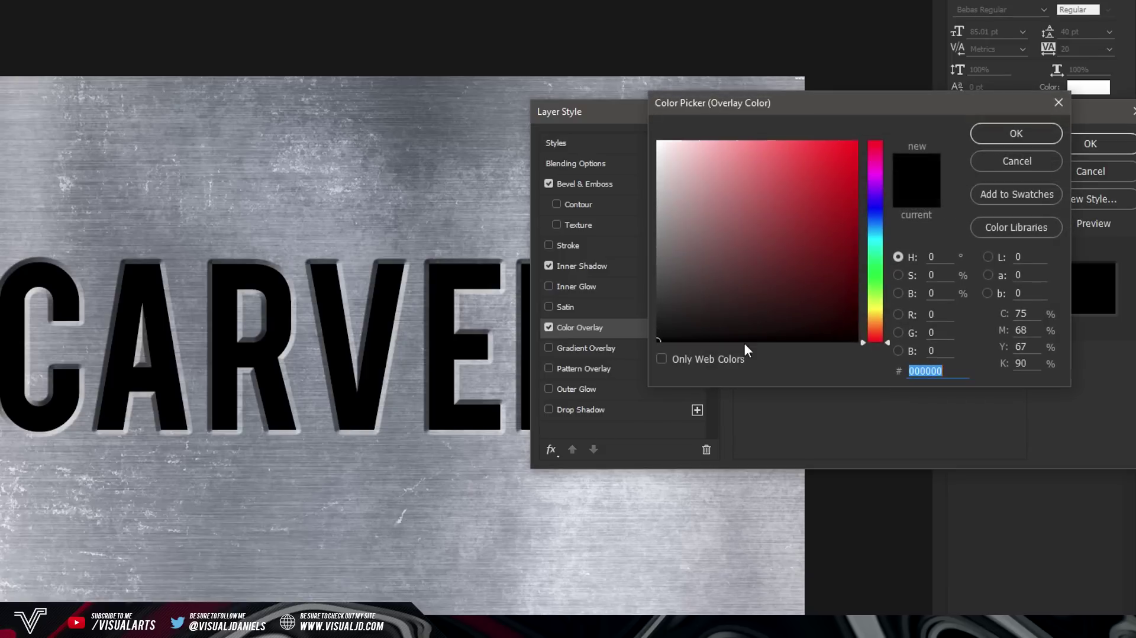
left_click(1040, 140)
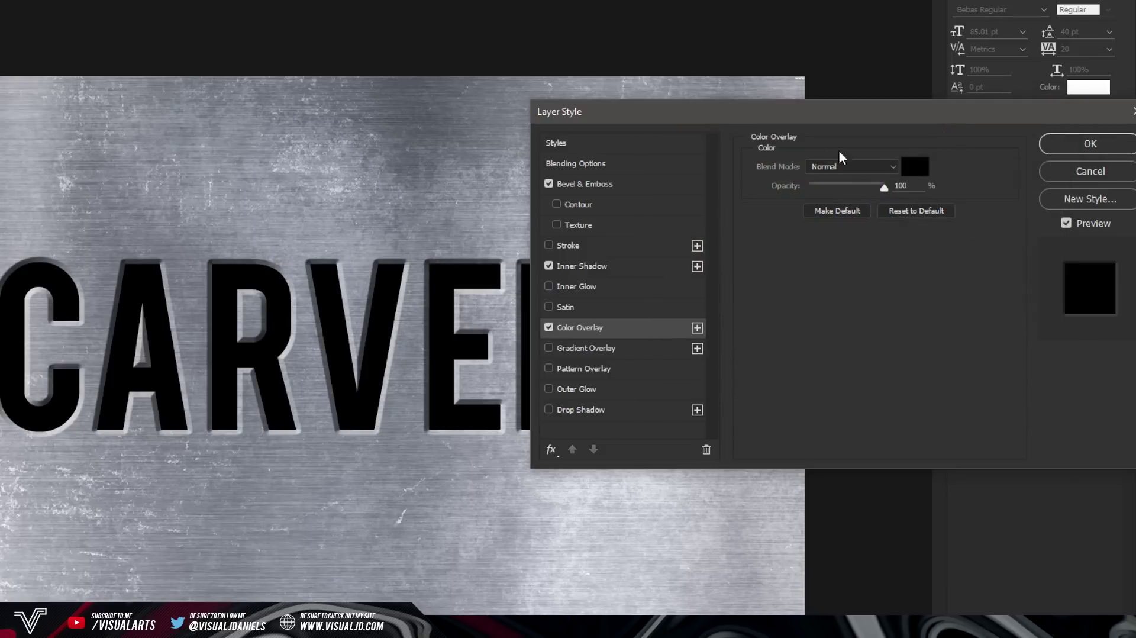
left_click(847, 169)
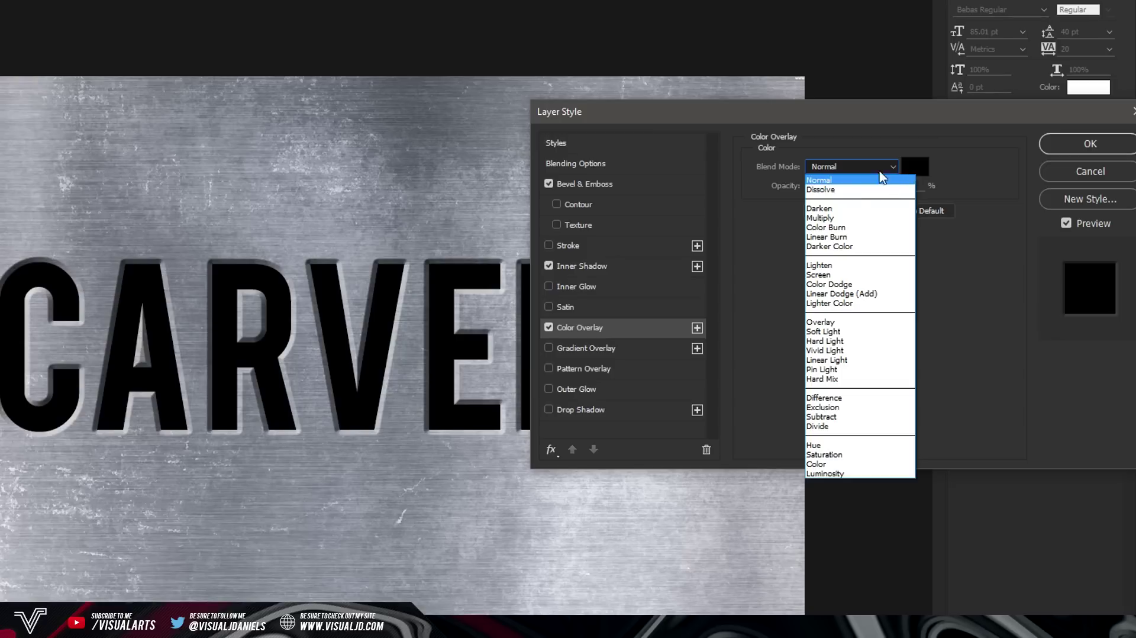
left_click(834, 321)
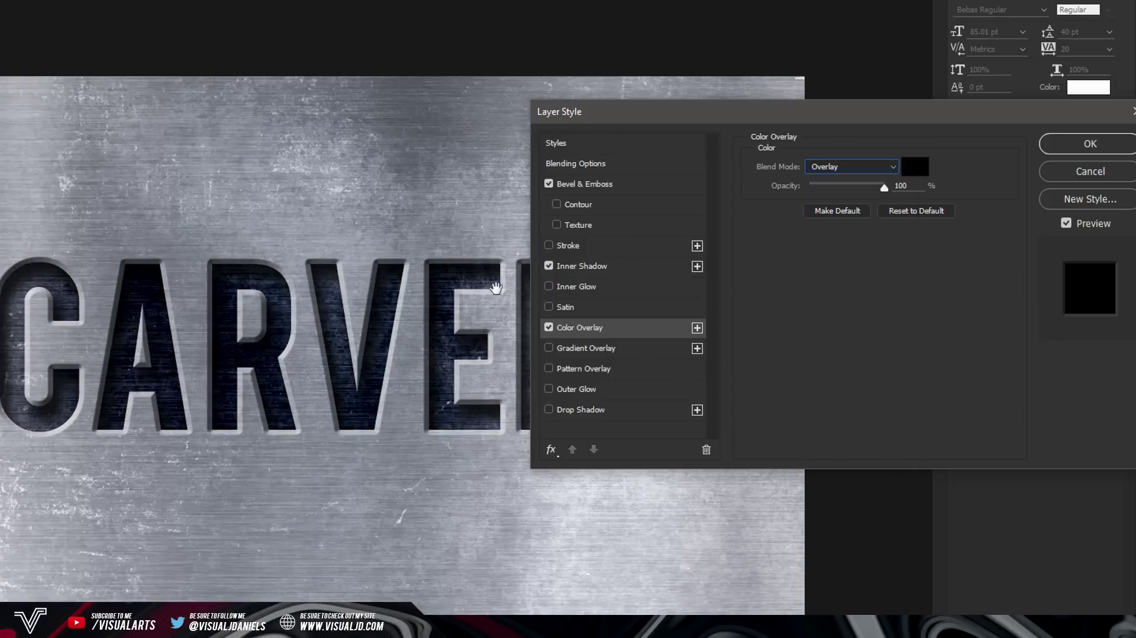
double_click(917, 187)
type("20")
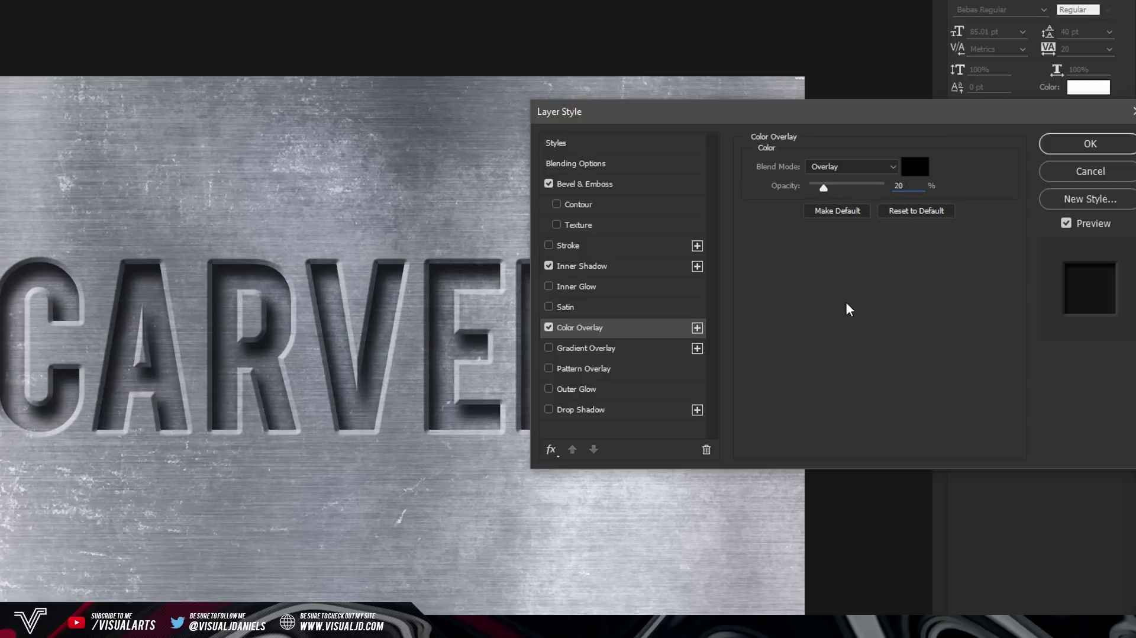
key("Tab")
type("20")
left_click(585, 344)
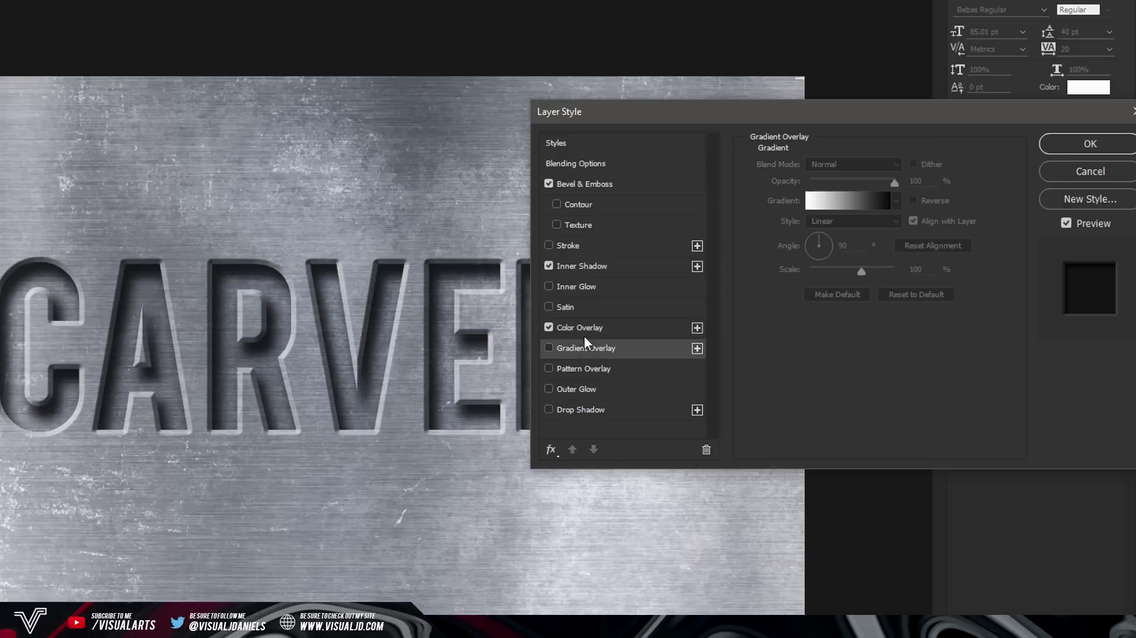
Turn on Gradient Overlay and move the gradient's white stop to about 50%
left_click(548, 349)
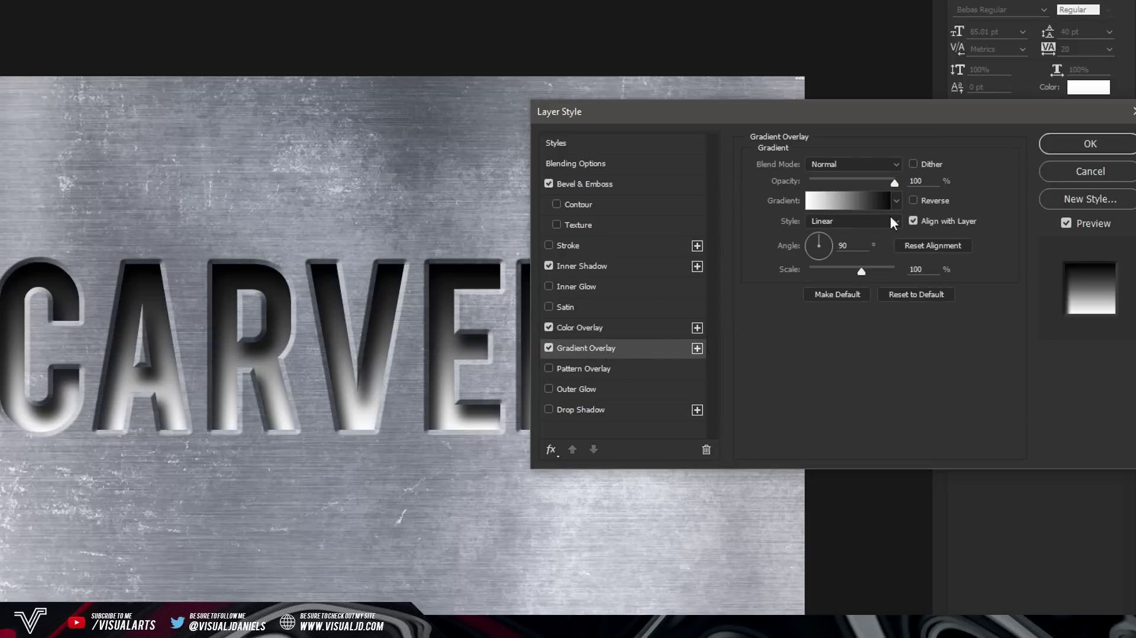
left_click(843, 201)
left_click_drag(554, 163, 717, 105)
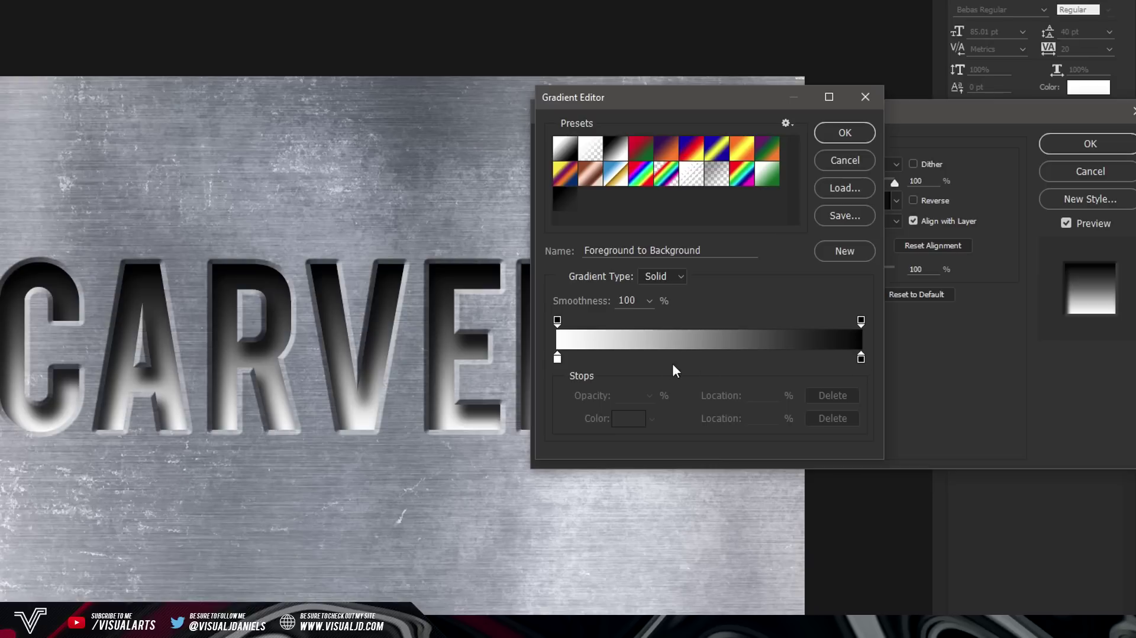
left_click(557, 359)
left_click_drag(558, 359, 703, 355)
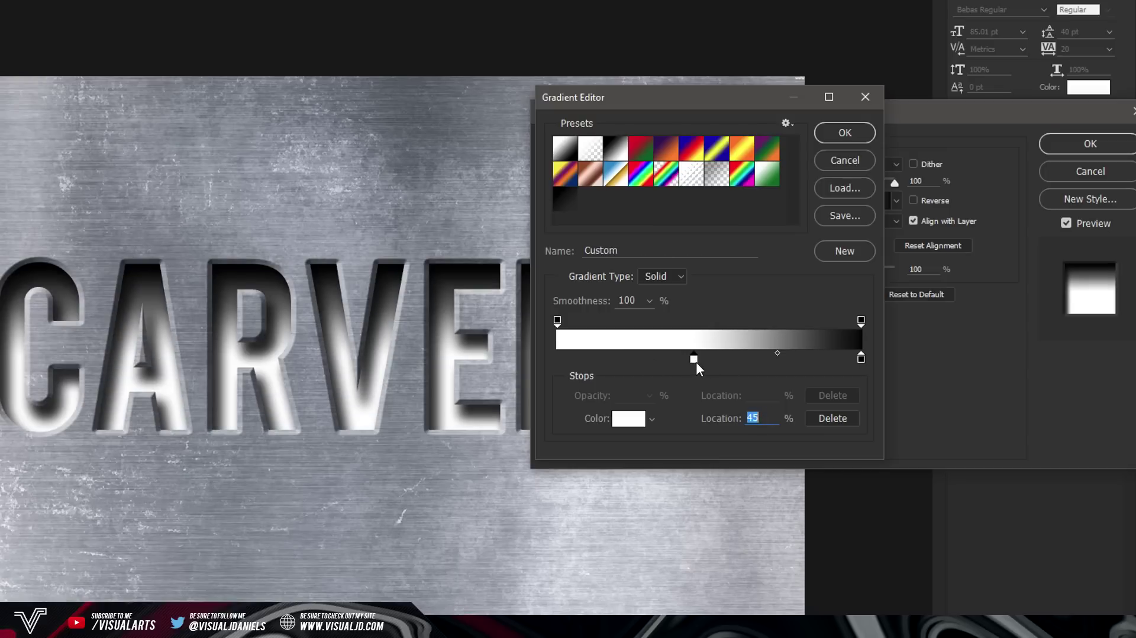
left_click_drag(696, 361, 708, 361)
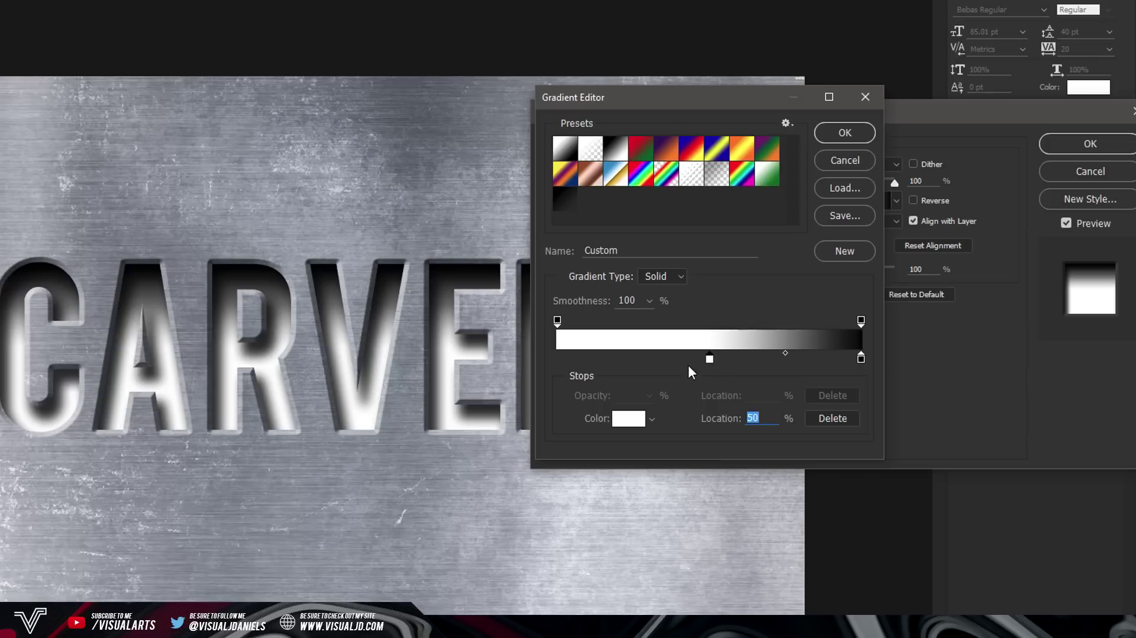
left_click_drag(674, 103, 637, 116)
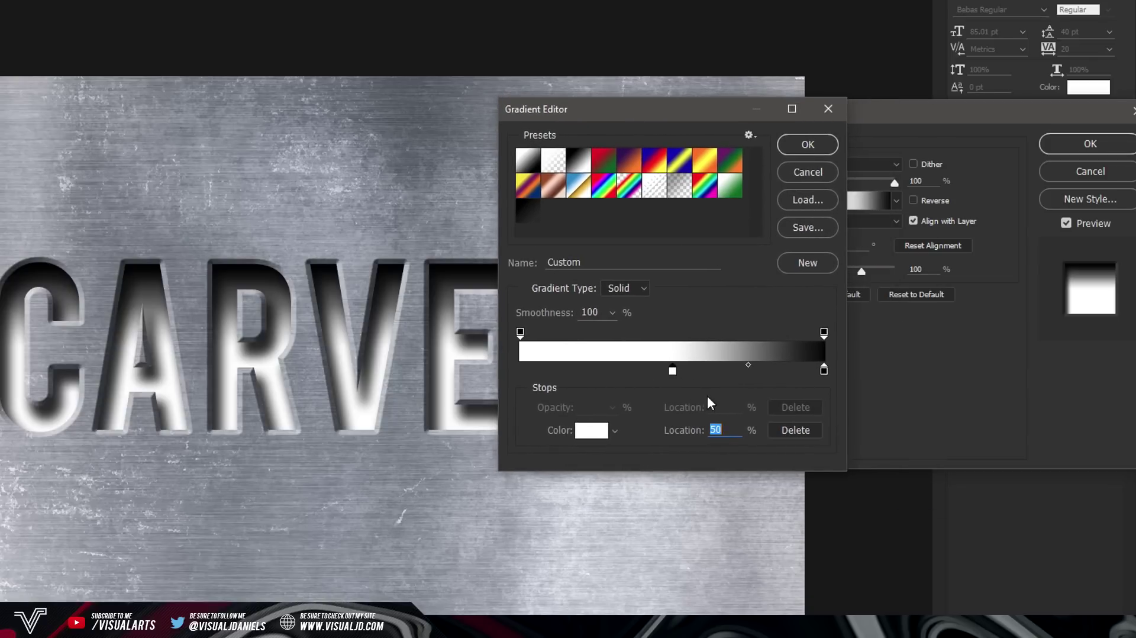
left_click(807, 146)
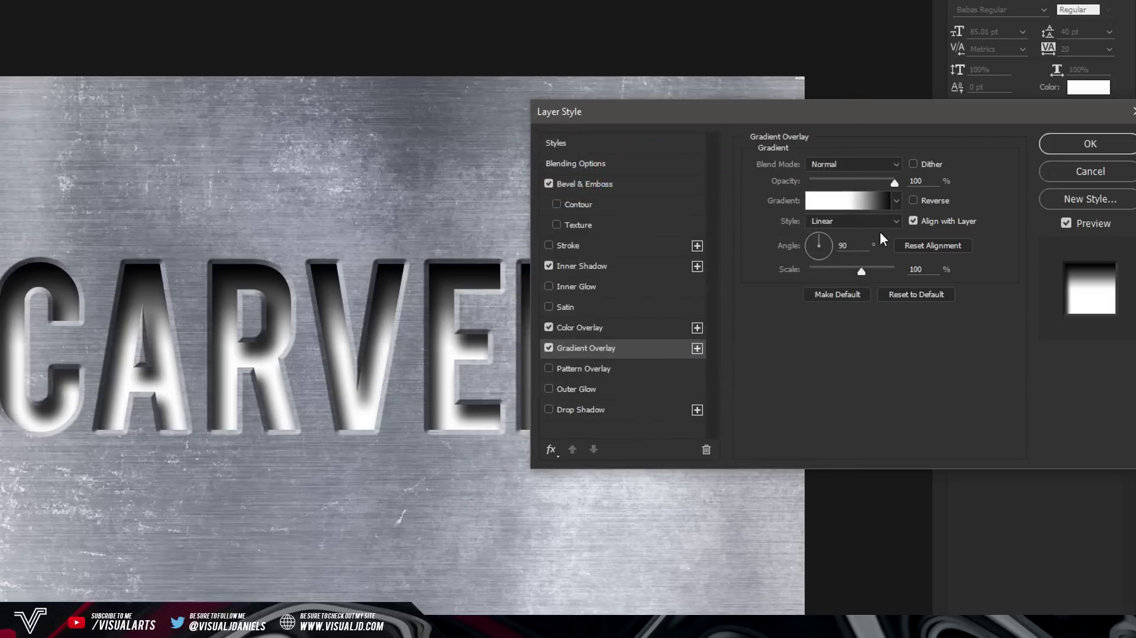
Set the gradient overlay to Multiply blending at 30% opacity
left_click(846, 164)
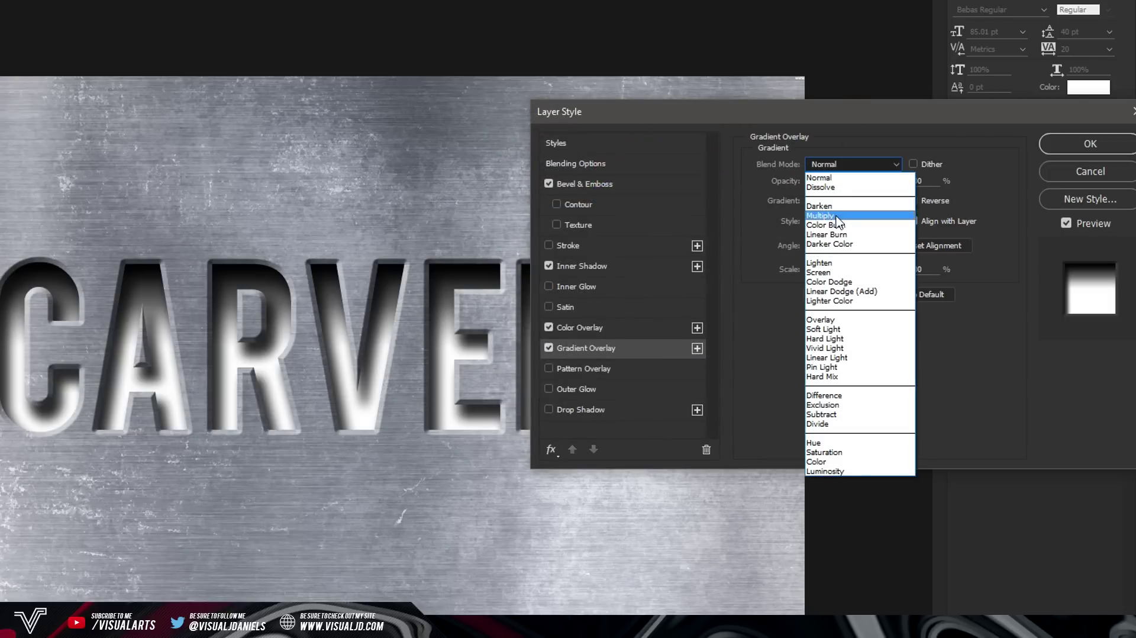
left_click(835, 216)
left_click(546, 349)
left_click(547, 349)
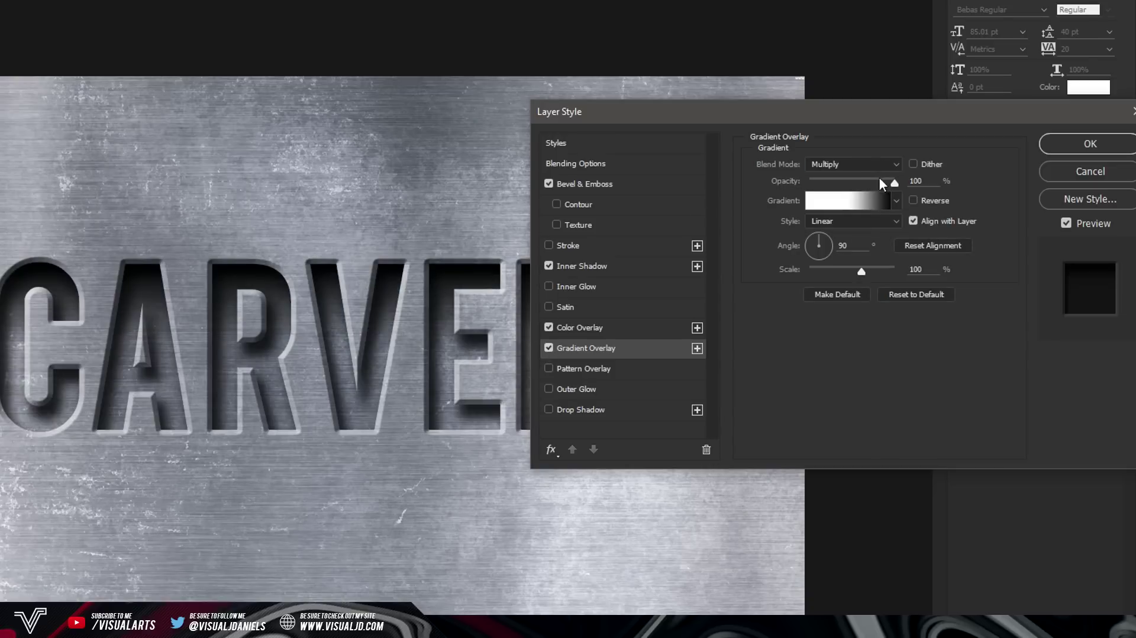
left_click(918, 181)
type("30")
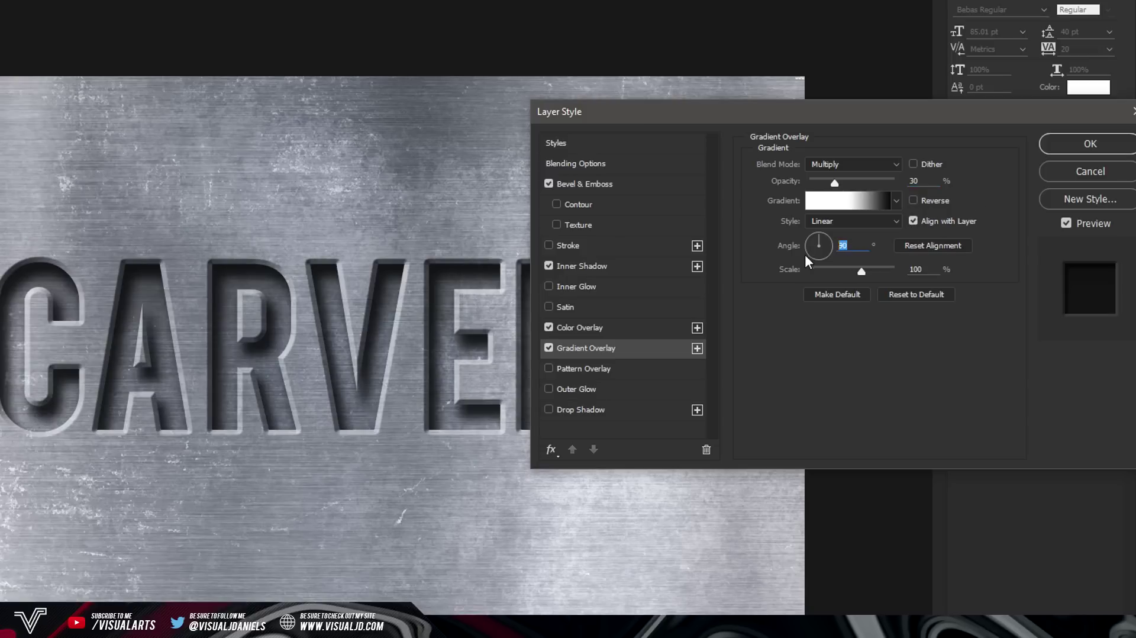
left_click_drag(630, 123, 357, 187)
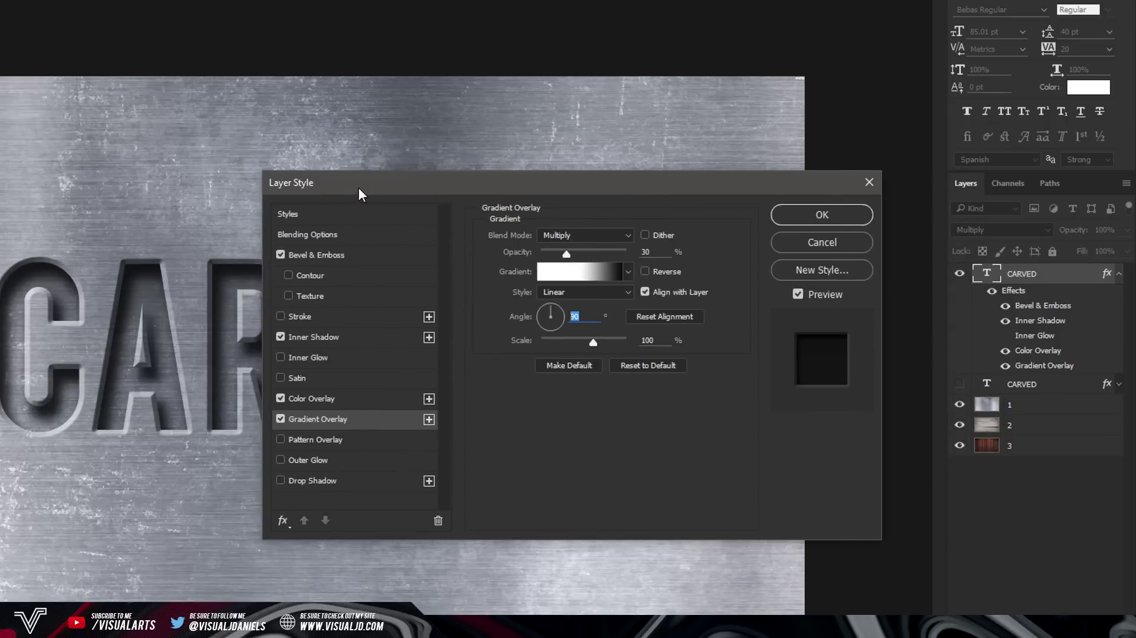
Save the CARVED effects as new style 'Style 924' and apply them to the text
left_click_drag(645, 189, 375, 168)
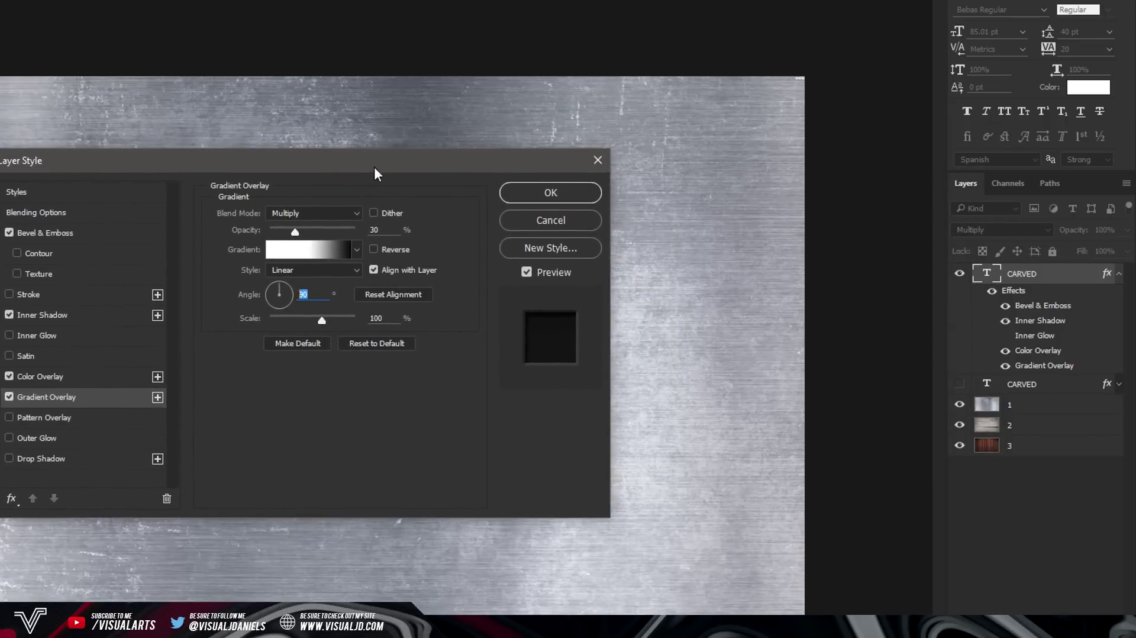
left_click(554, 247)
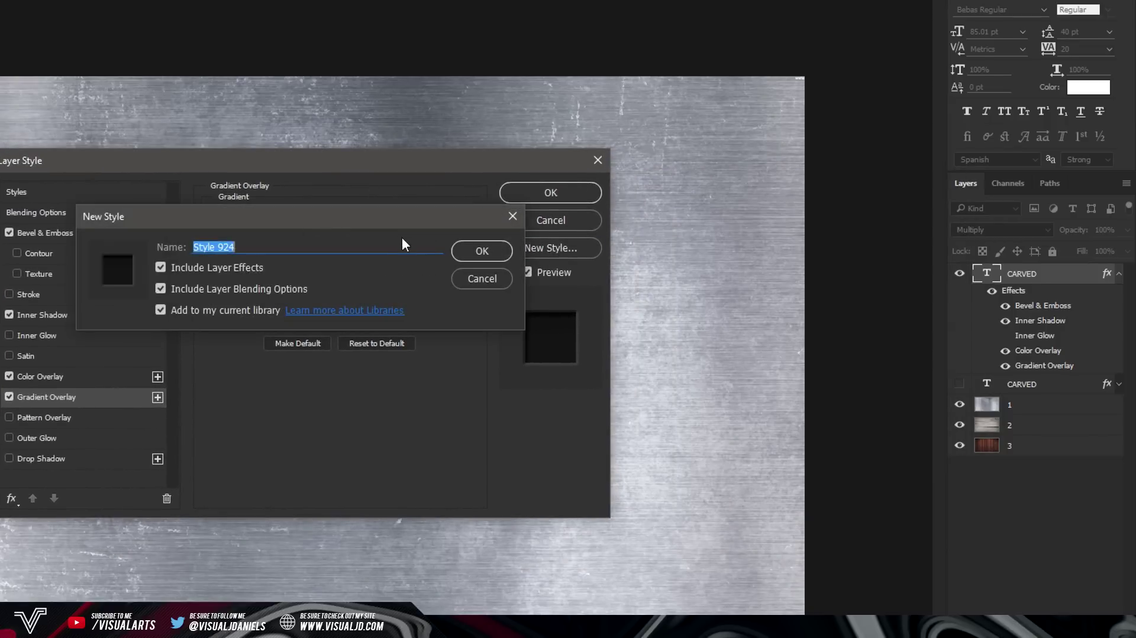
left_click(475, 253)
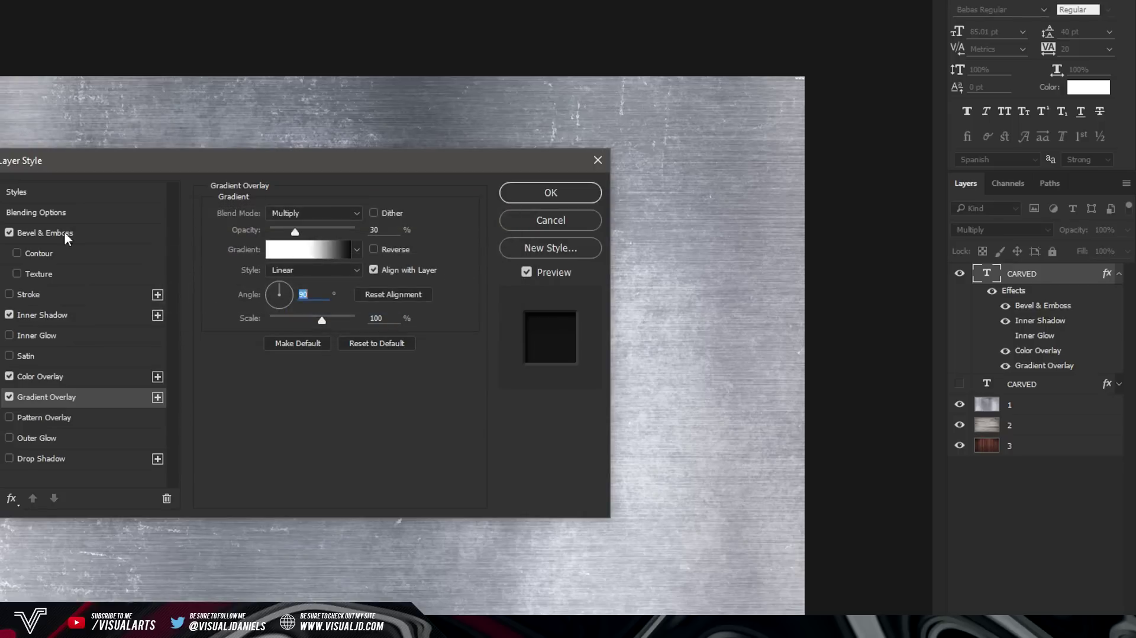
left_click(83, 193)
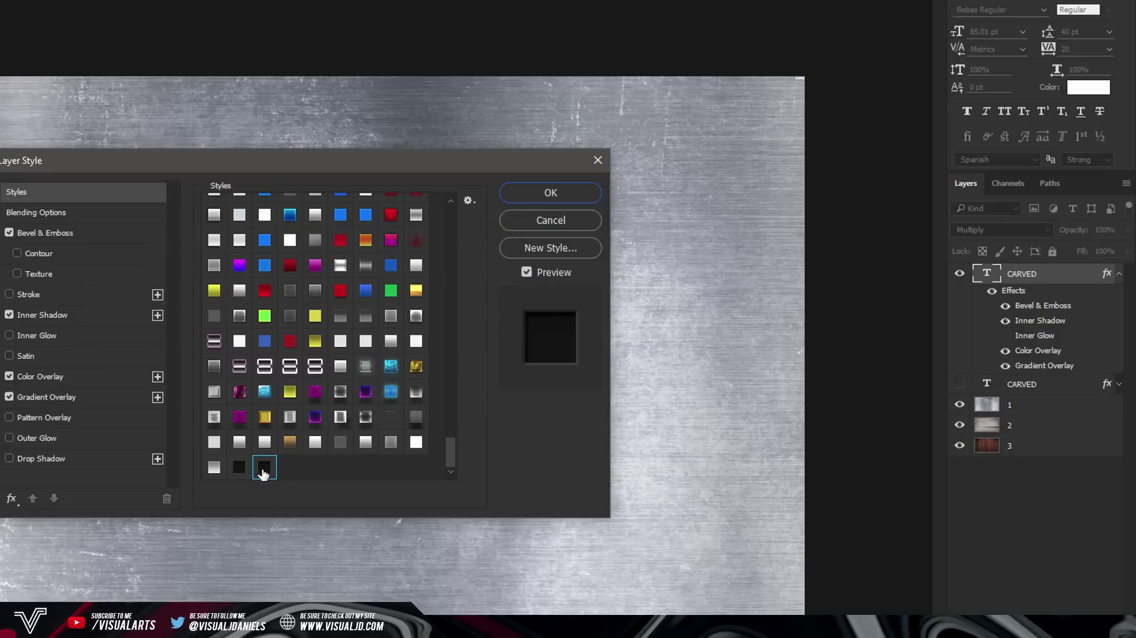
left_click(550, 192)
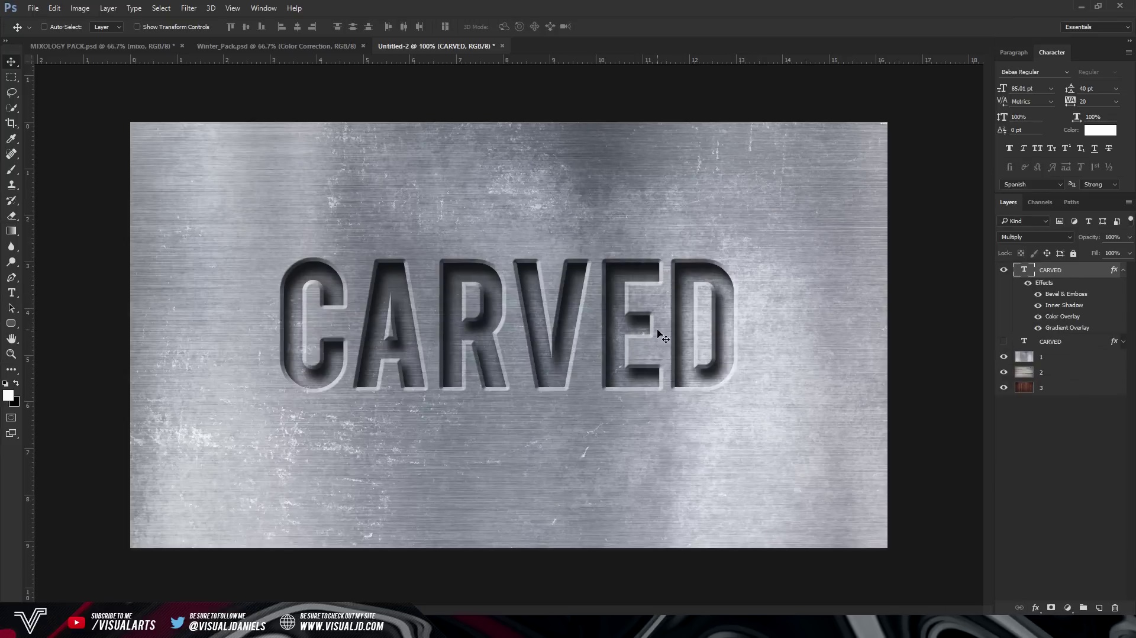
double_click(1071, 271)
Close Layer Style and toggle layers 1, 2 and 3 to preview CARVED on wood
left_click(390, 212)
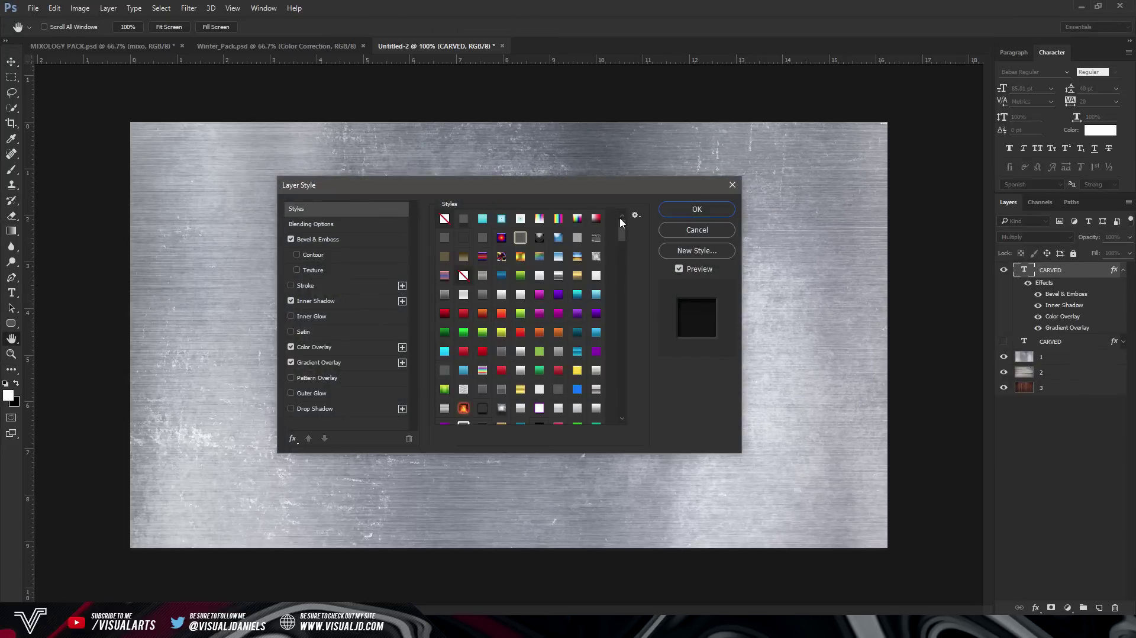
left_click(697, 210)
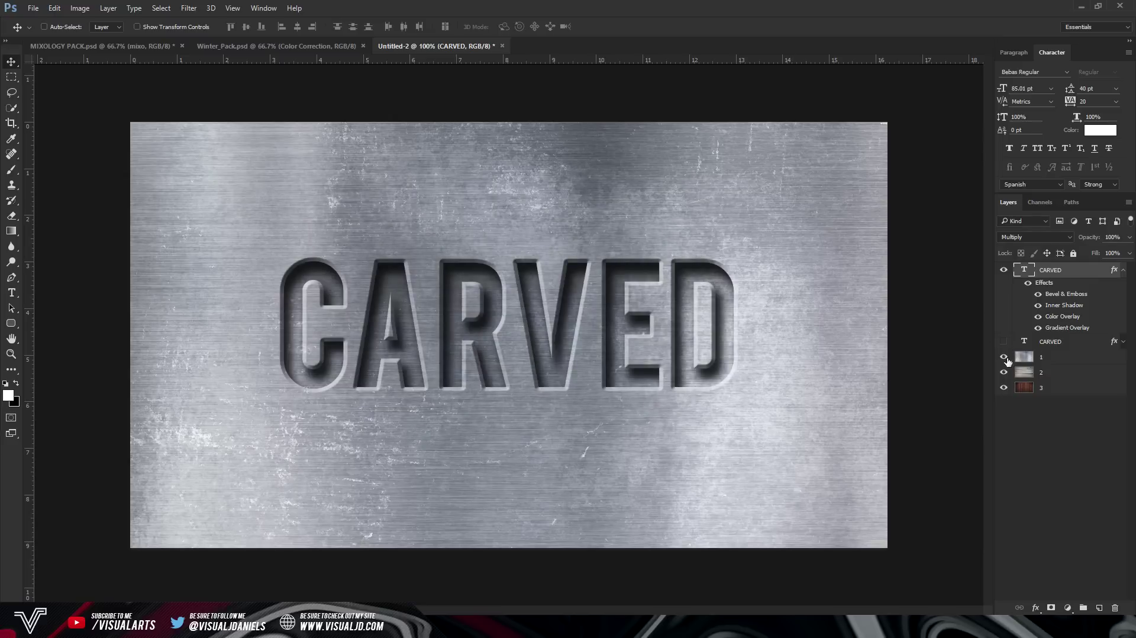
left_click(1004, 357)
left_click(1003, 373)
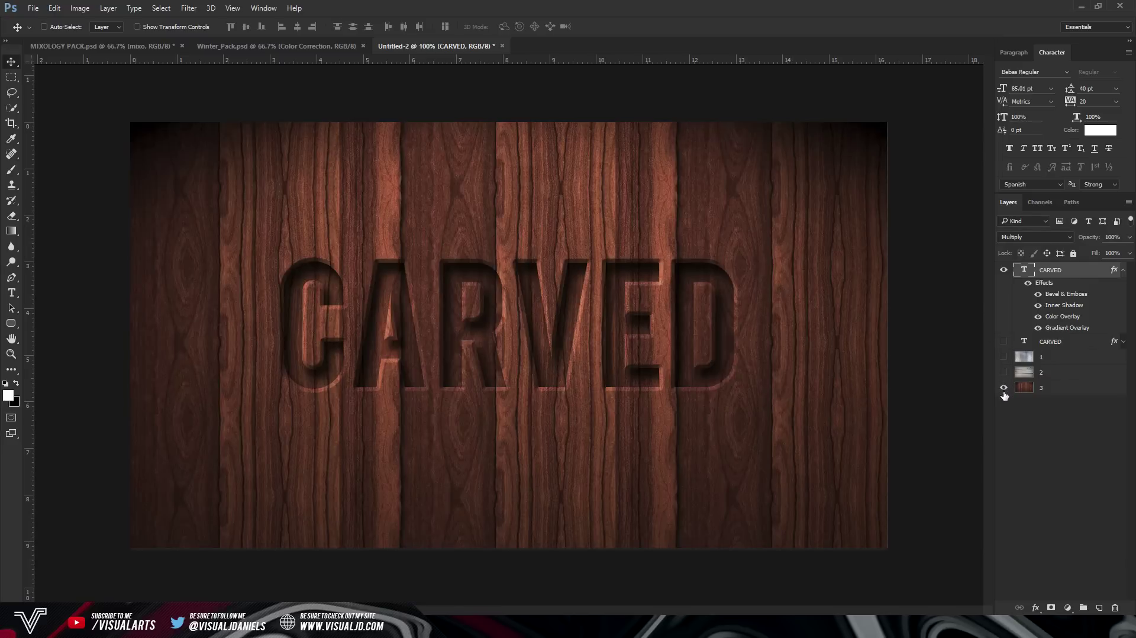
left_click(1003, 387)
left_click(1003, 372)
left_click(1004, 373)
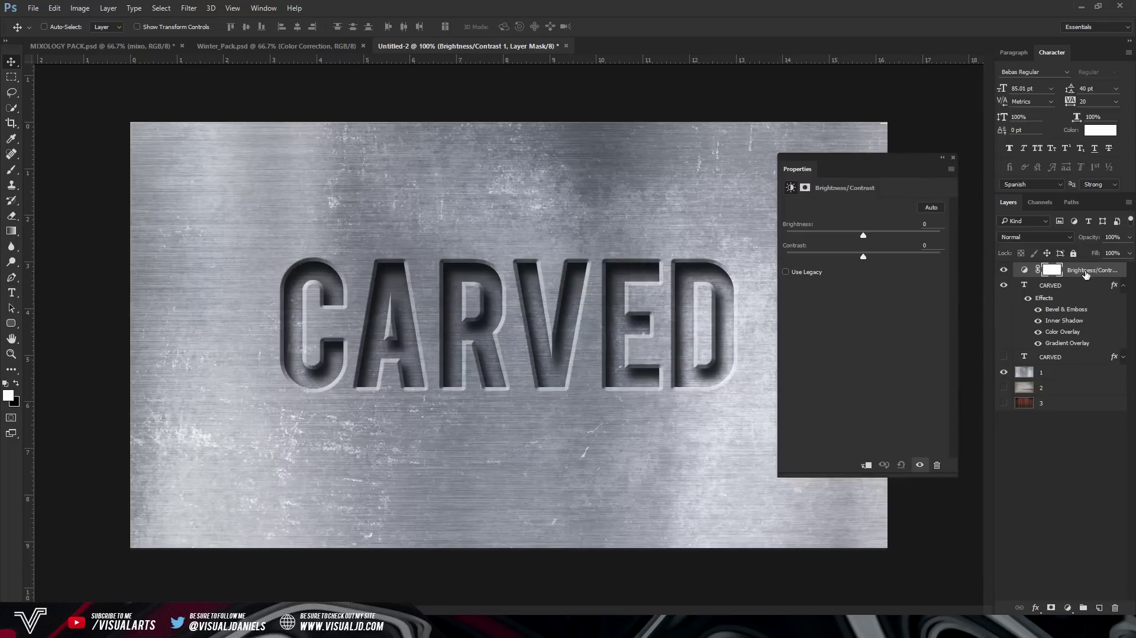
Raise the Brightness/Contrast adjustment's contrast to 75, leaving brightness at 0
left_click_drag(885, 257, 922, 258)
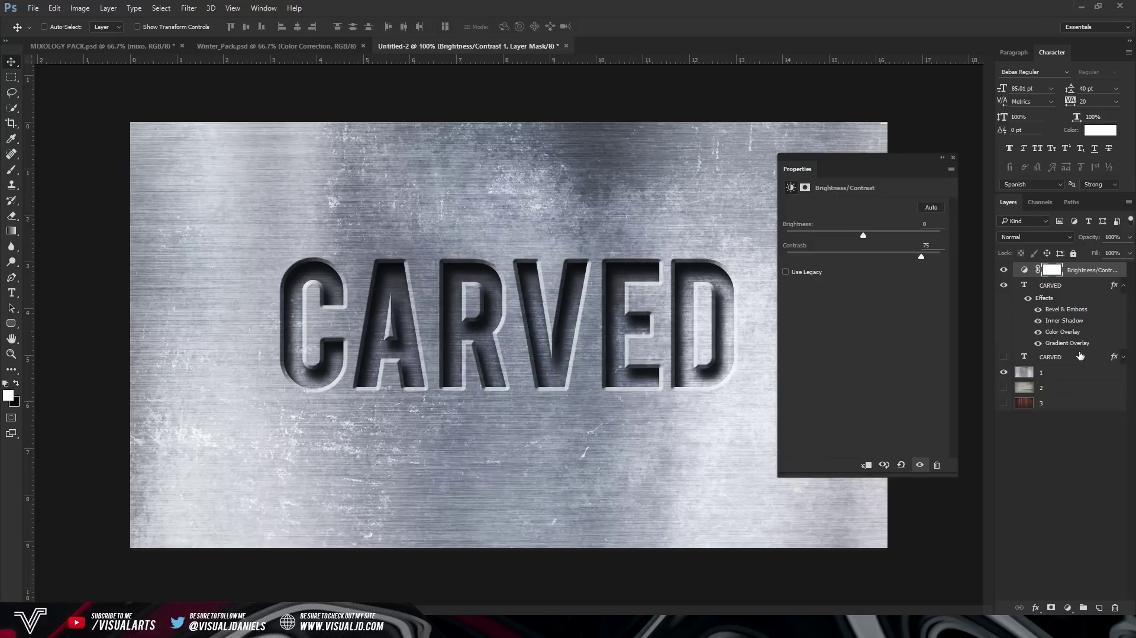
left_click(953, 157)
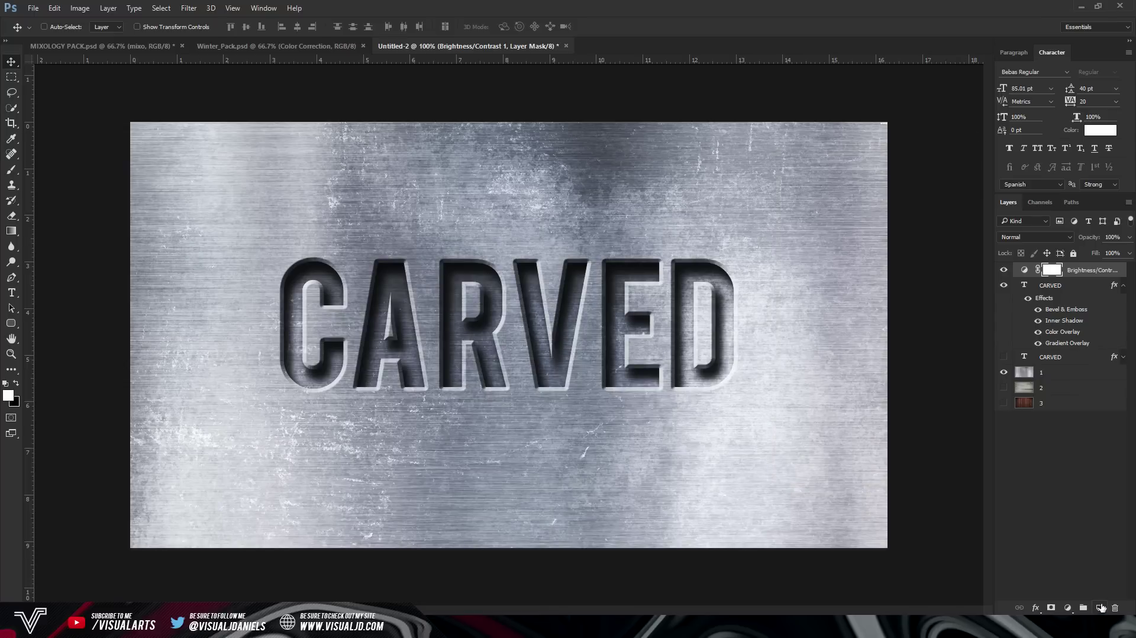
On new Layer 1, paint black along the right edge with a 448 px, 0%-hardness brush
left_click(1099, 607)
left_click(11, 169)
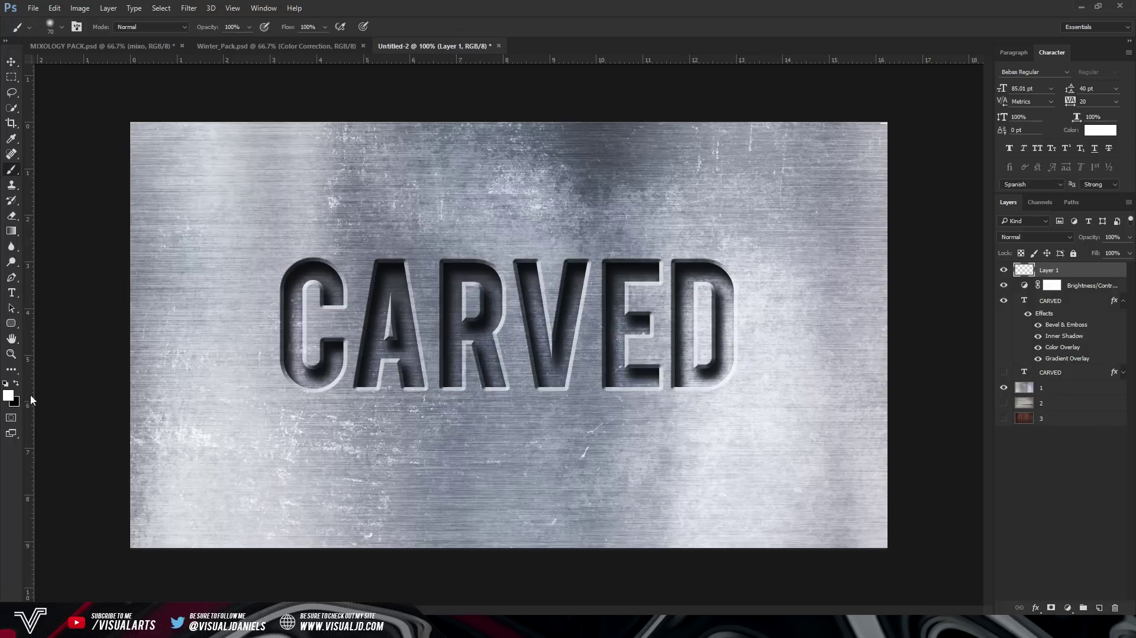
key("x")
right_click(78, 49)
left_click(134, 64)
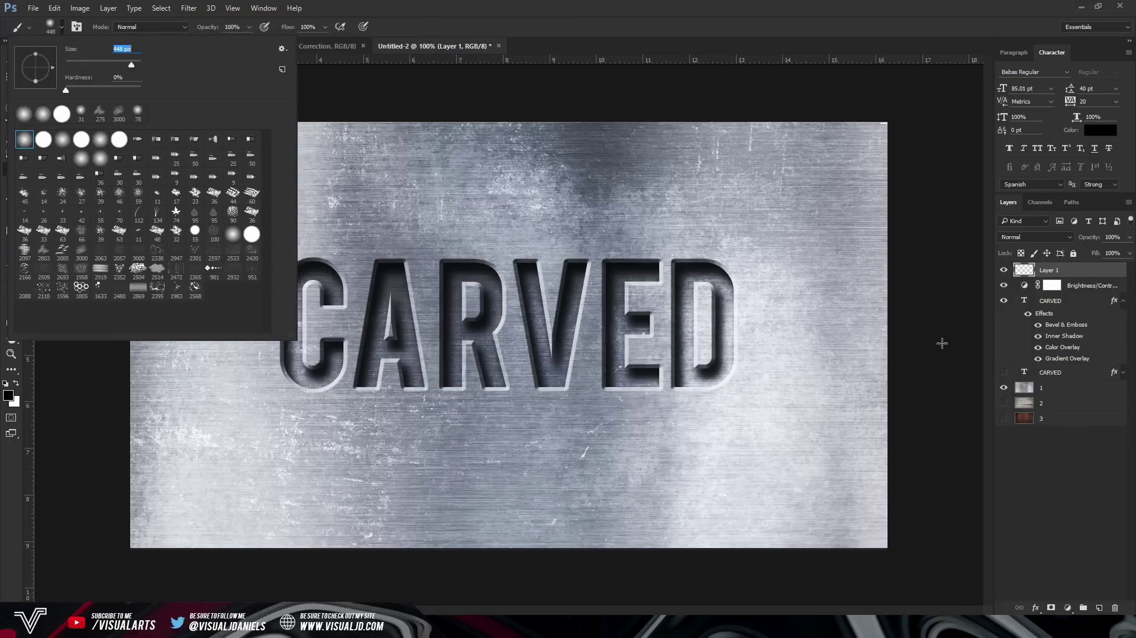
mouse_move(804, 125)
left_mouse_down()
mouse_move(908, 457)
mouse_move(873, 187)
left_mouse_up()
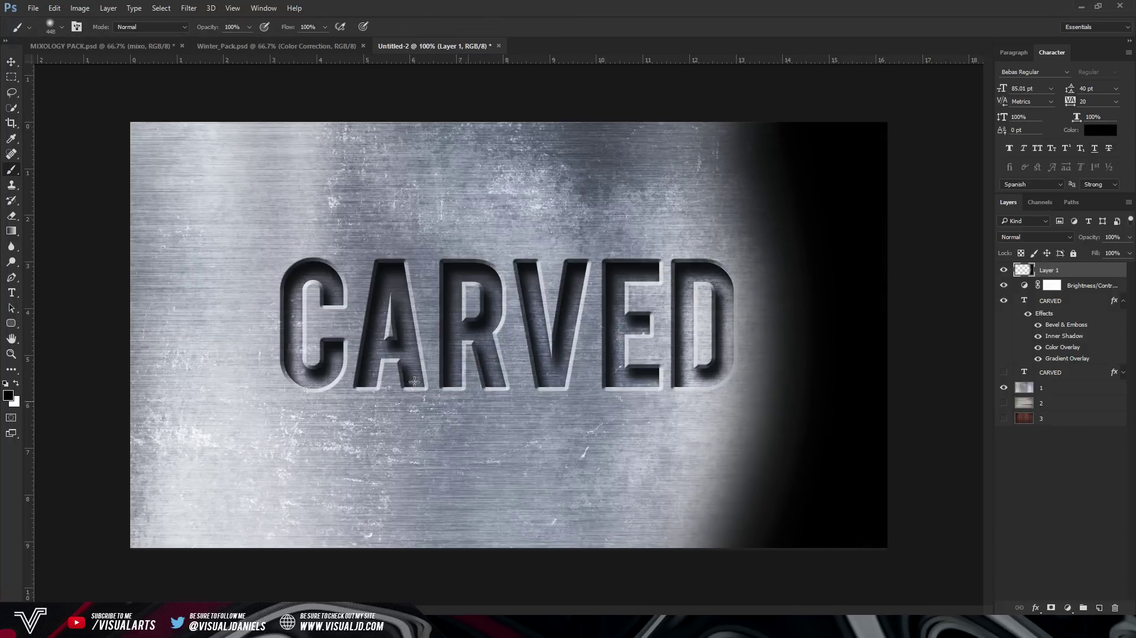